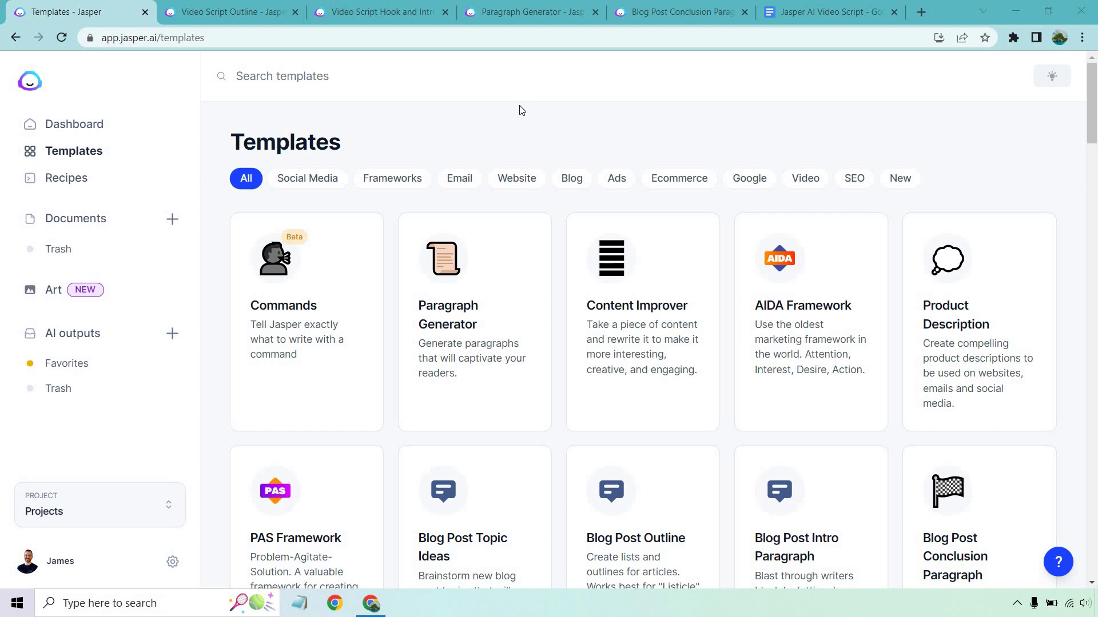
Step: Review the Video Script Outline, Hook and Introduction, Paragraph Generator and Blog Post Conclusion templates, then the 'Jasper AI Video Script' doc
{"action": "left_click", "coordinate": [240, 12]}
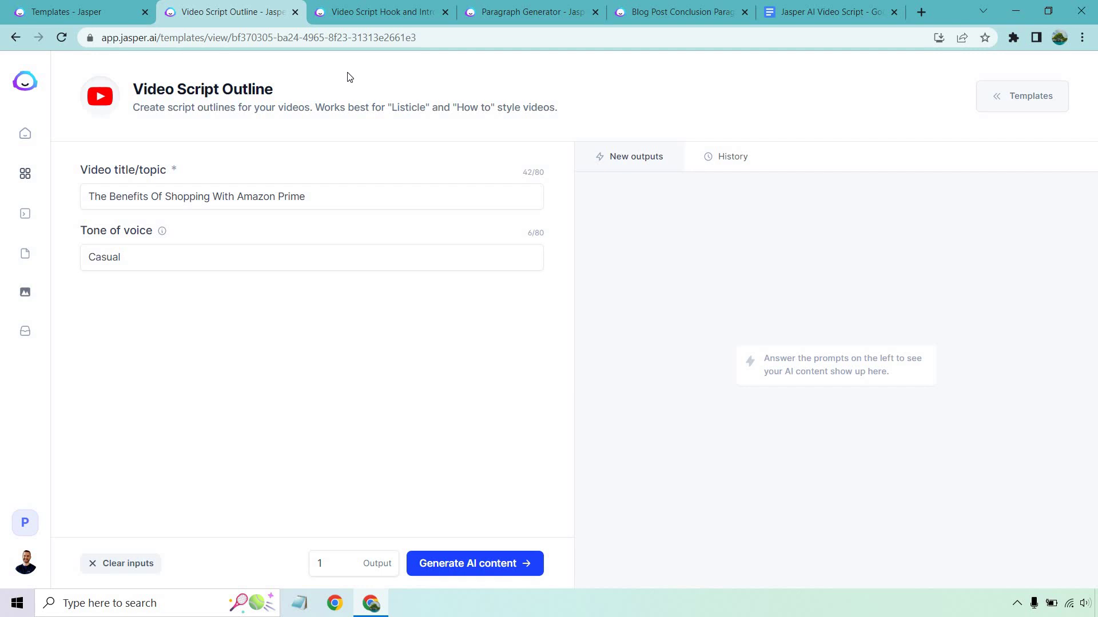
{"action": "left_click", "coordinate": [352, 12]}
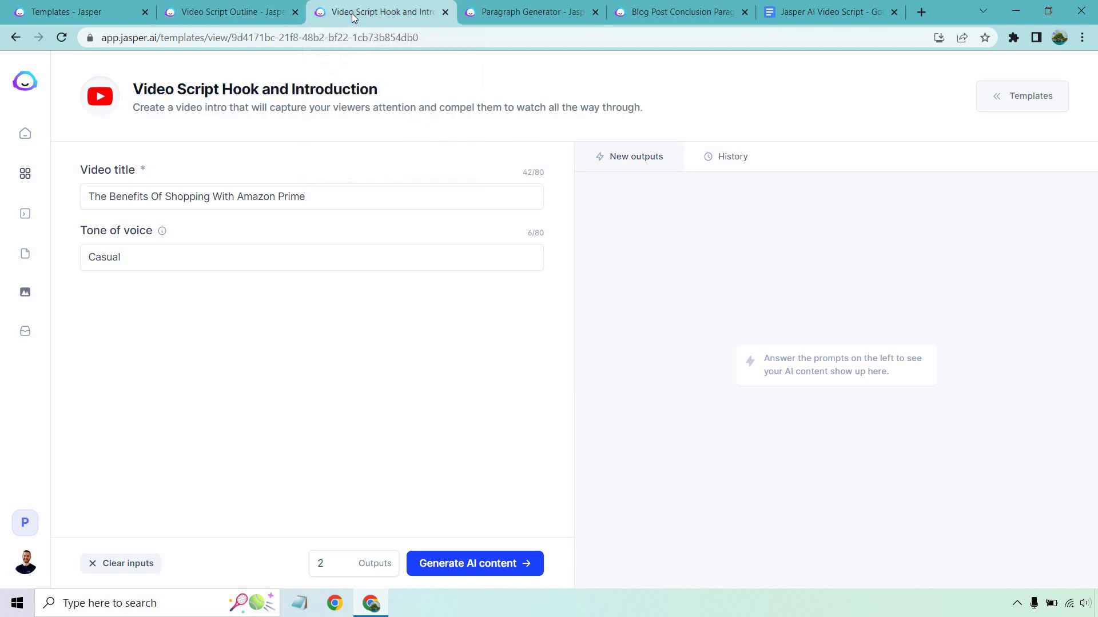
{"action": "left_click", "coordinate": [507, 13]}
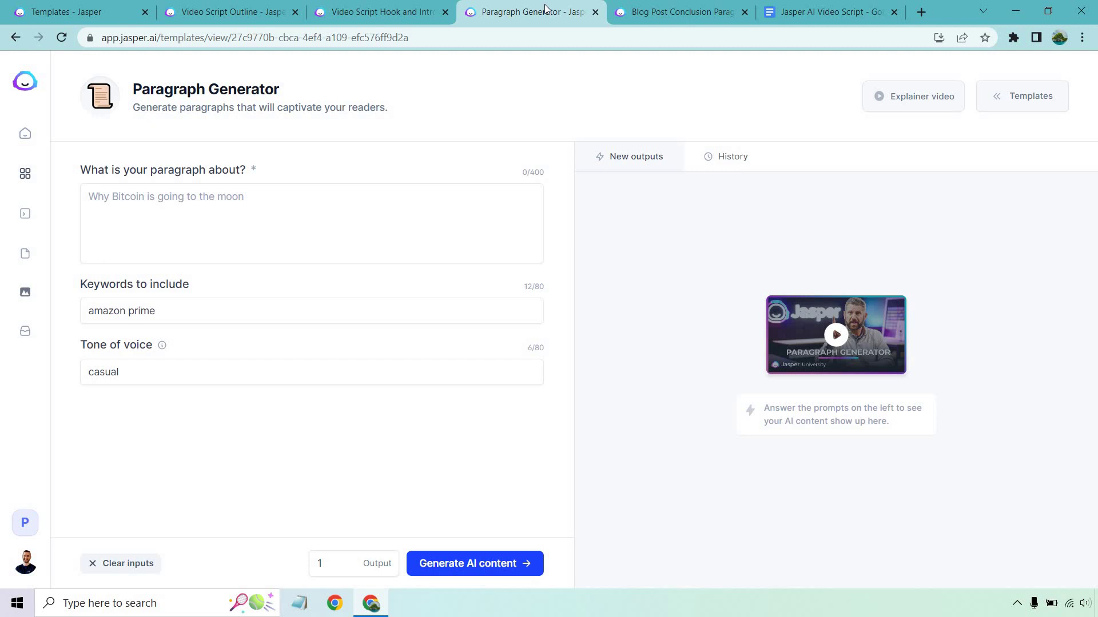
{"action": "left_click", "coordinate": [633, 10]}
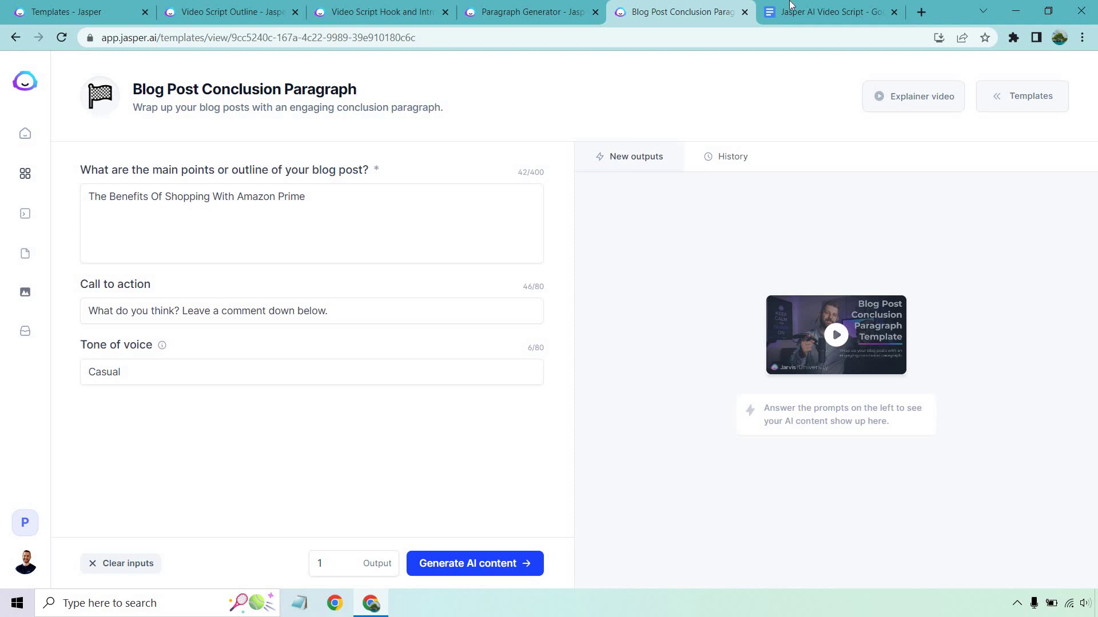
{"action": "left_click", "coordinate": [823, 11]}
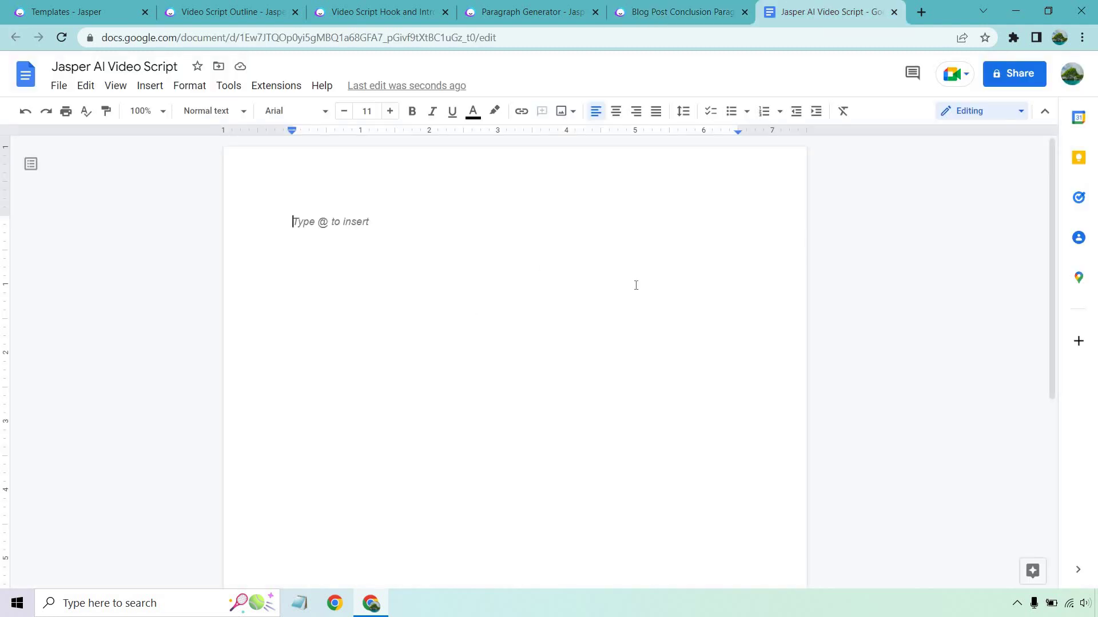
Step: Generate the five-point Amazon Prime benefits outline in Video Script Outline and copy it
{"action": "left_click", "coordinate": [201, 6]}
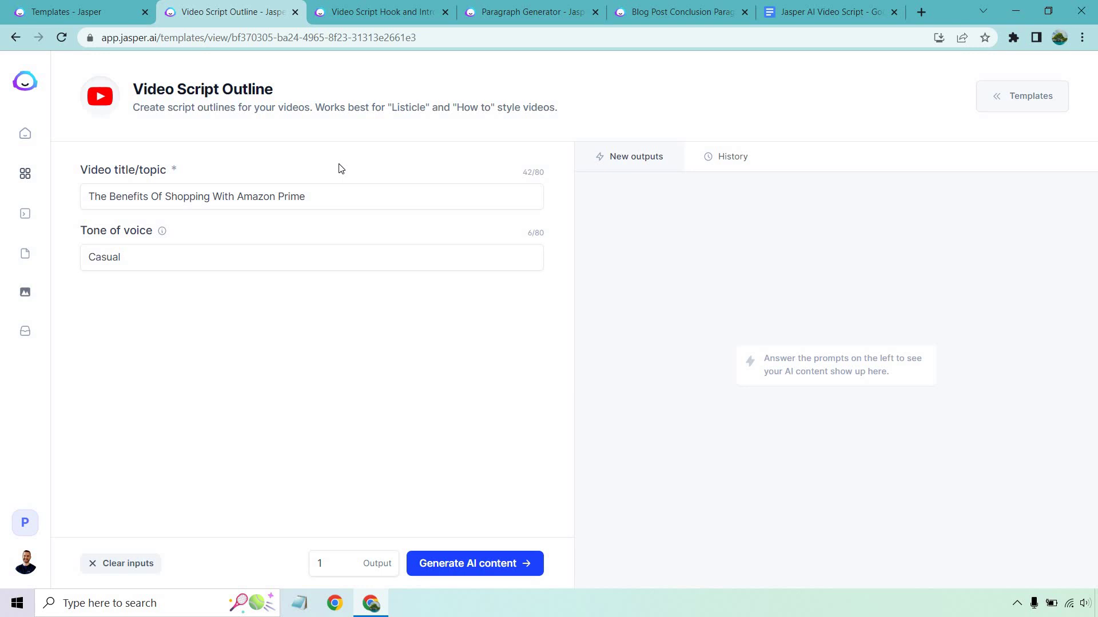
{"action": "left_click", "coordinate": [496, 565]}
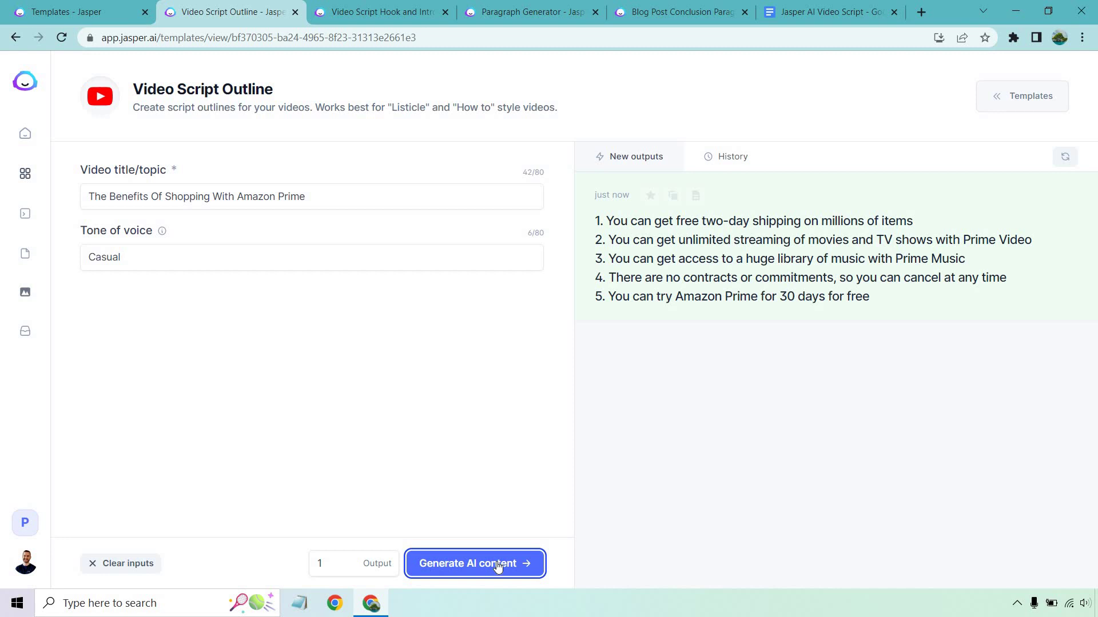
{"action": "left_click", "coordinate": [673, 196]}
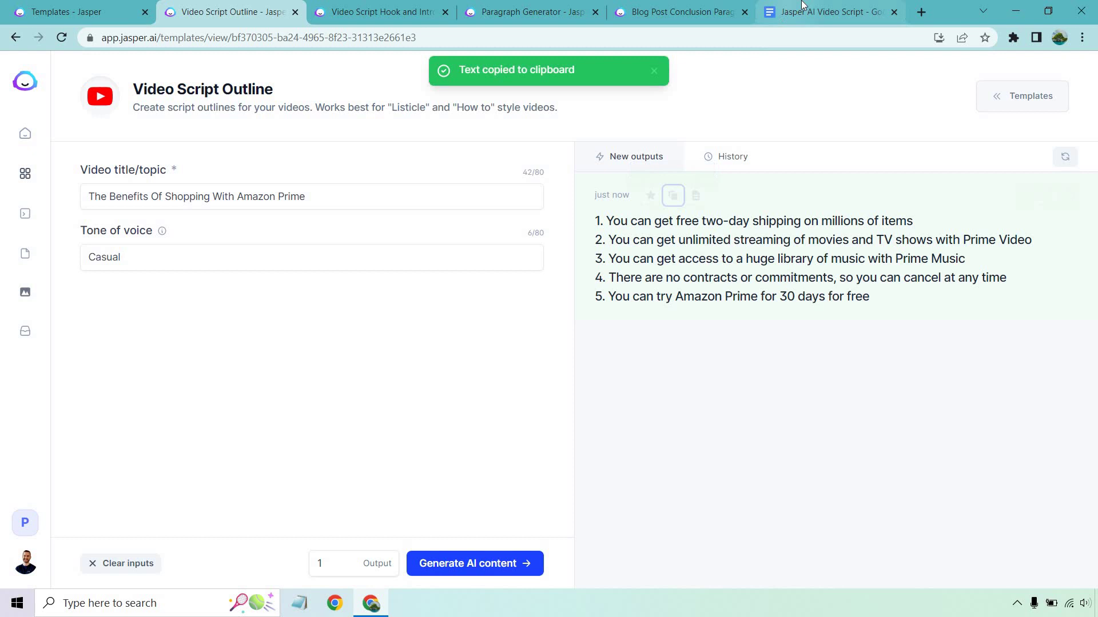
Step: Paste the outline under the title 'The Benefits Of Shopping With Amazon Prime' as five unnumbered, spaced paragraphs
{"action": "left_click", "coordinate": [804, 4]}
{"action": "key", "text": "ctrl+v"}
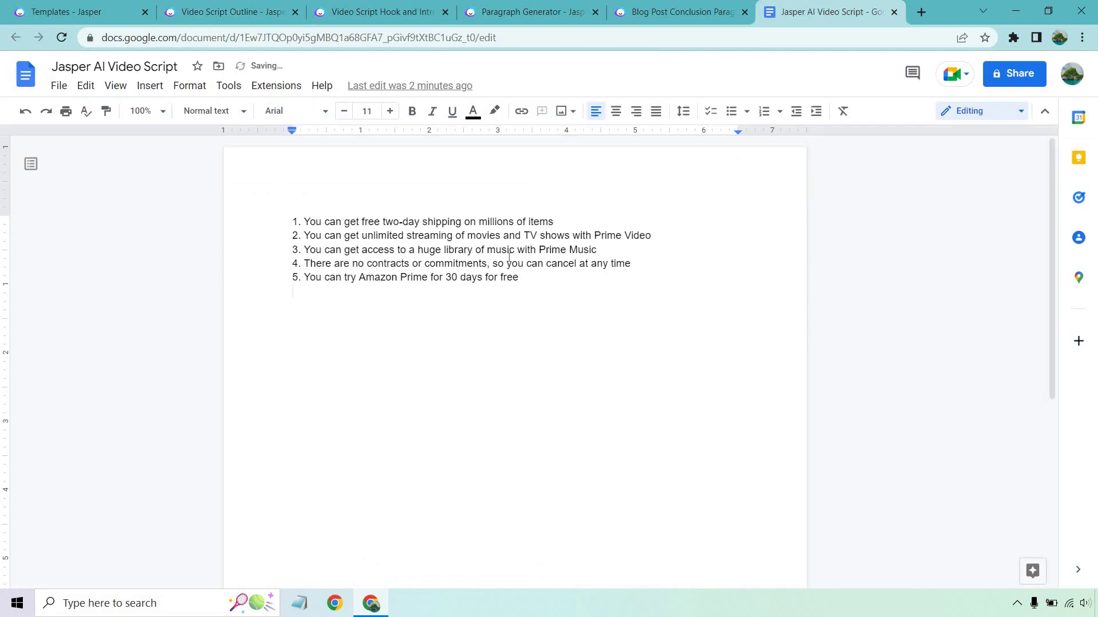
{"action": "left_click", "coordinate": [305, 219]}
{"action": "key", "text": "BackSpace"}
{"action": "key", "text": "ctrl+z"}
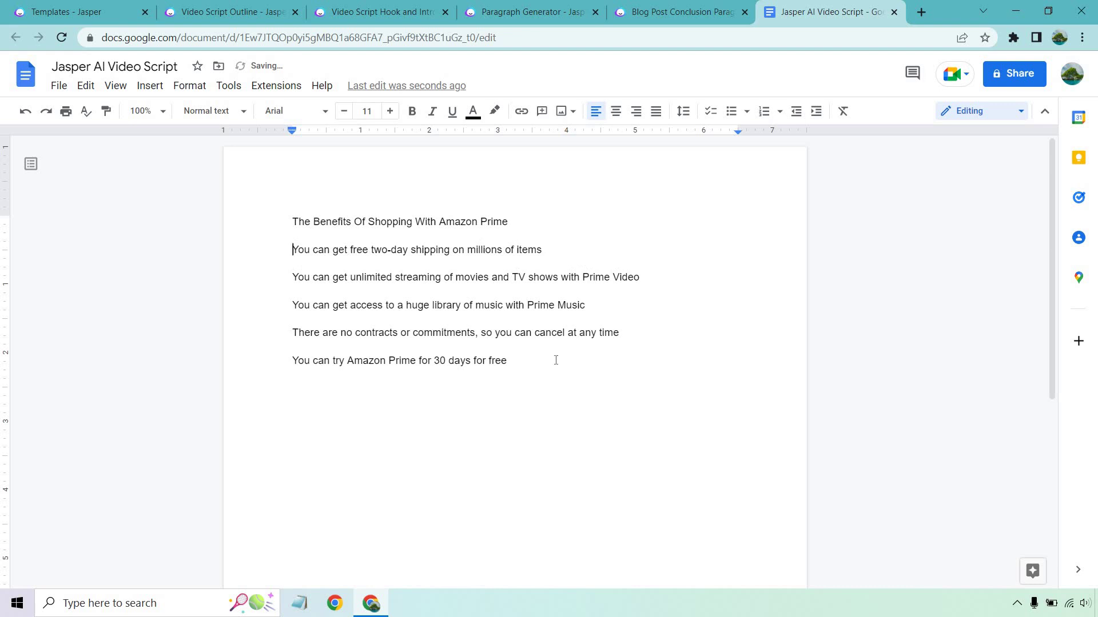
{"action": "left_click_drag", "start_coordinate": [556, 361], "coordinate": [293, 247]}
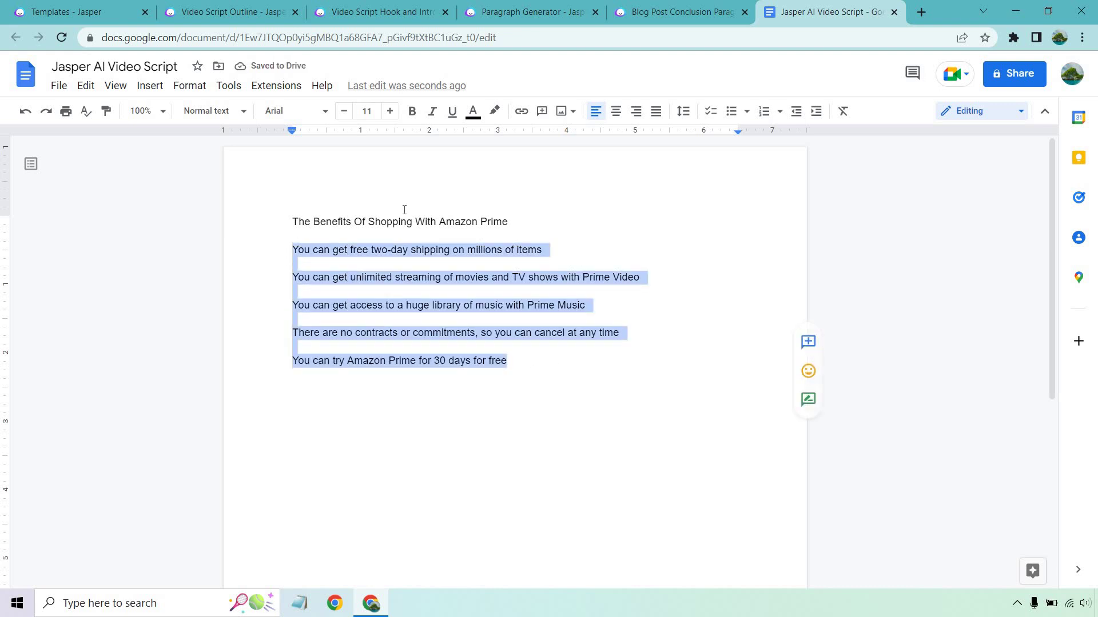
{"action": "left_click", "coordinate": [447, 214]}
{"action": "left_click_drag", "start_coordinate": [517, 216], "coordinate": [269, 208]}
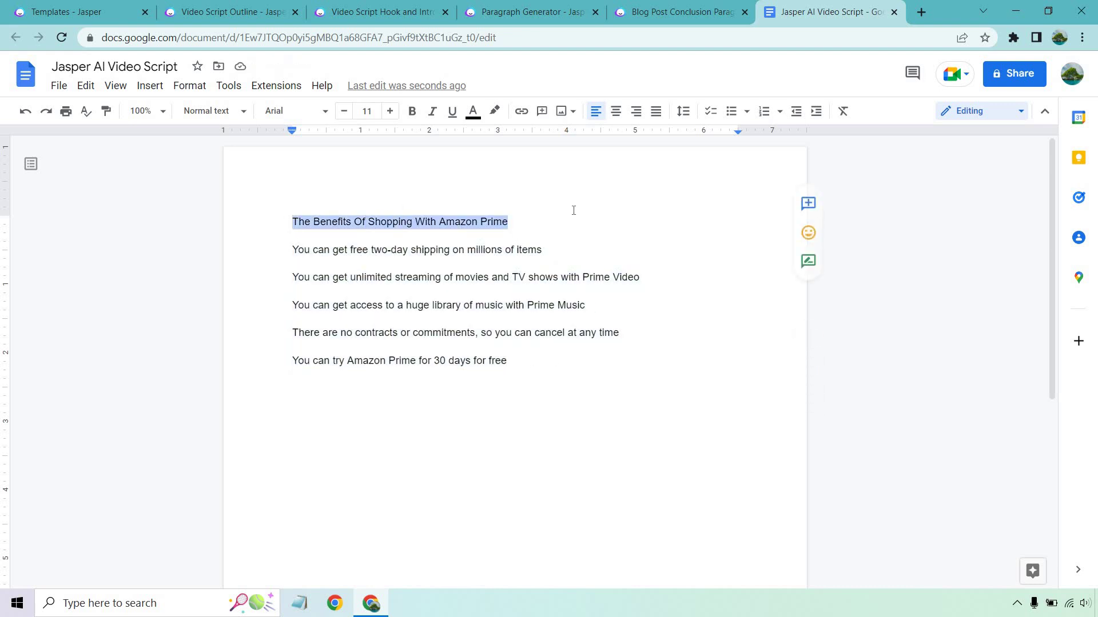
{"action": "left_click", "coordinate": [657, 252]}
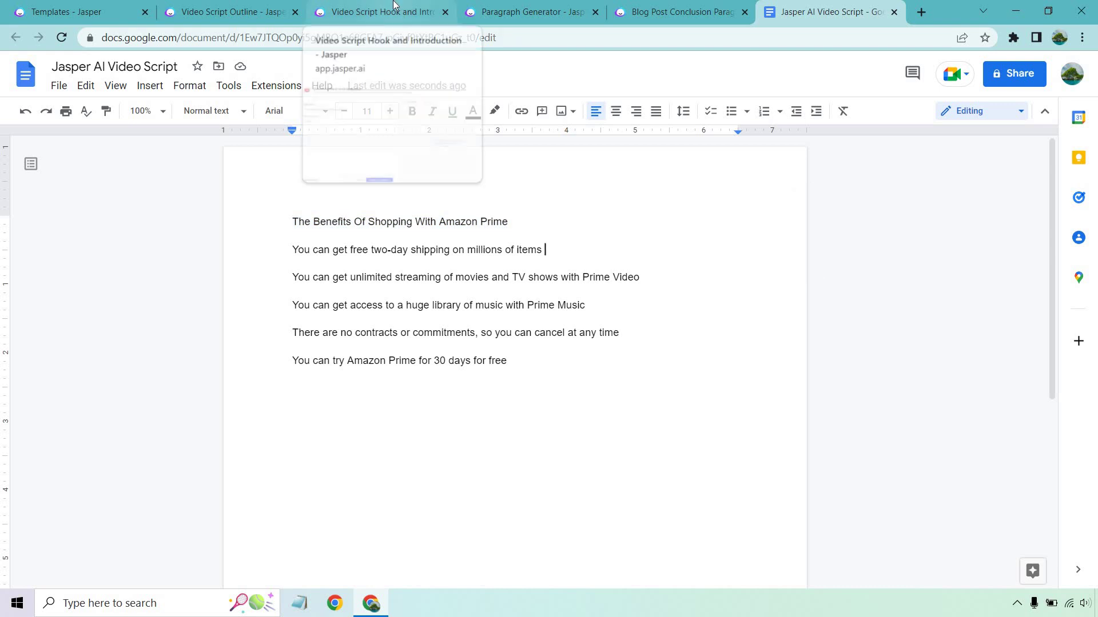
Step: Generate two Amazon Prime hook-and-introduction drafts and copy the second one
{"action": "left_click", "coordinate": [393, 10]}
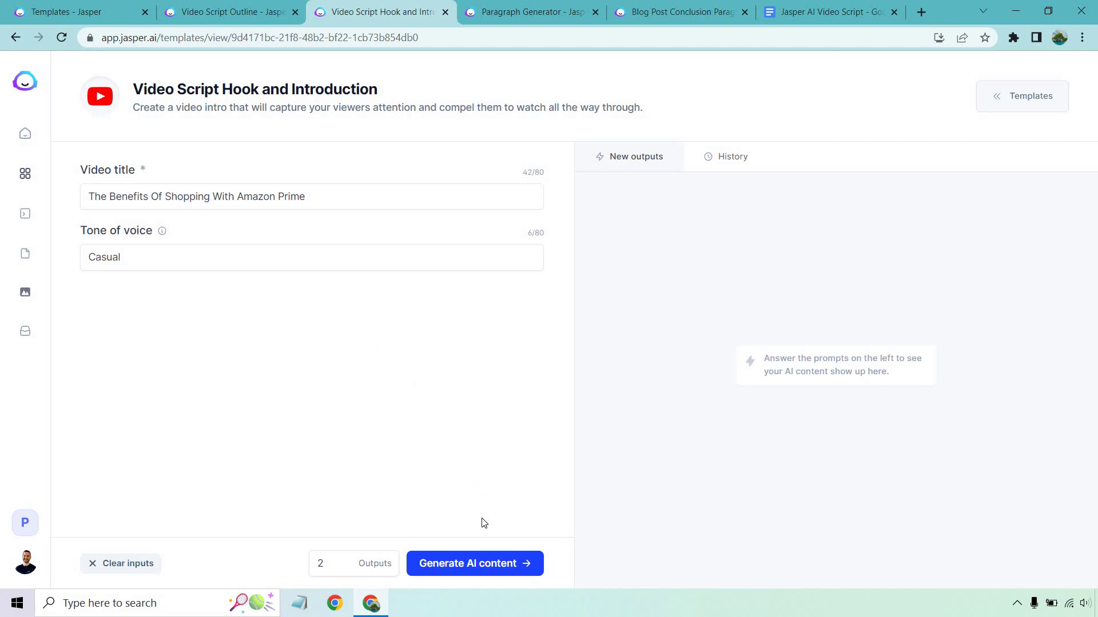
{"action": "left_click", "coordinate": [480, 564]}
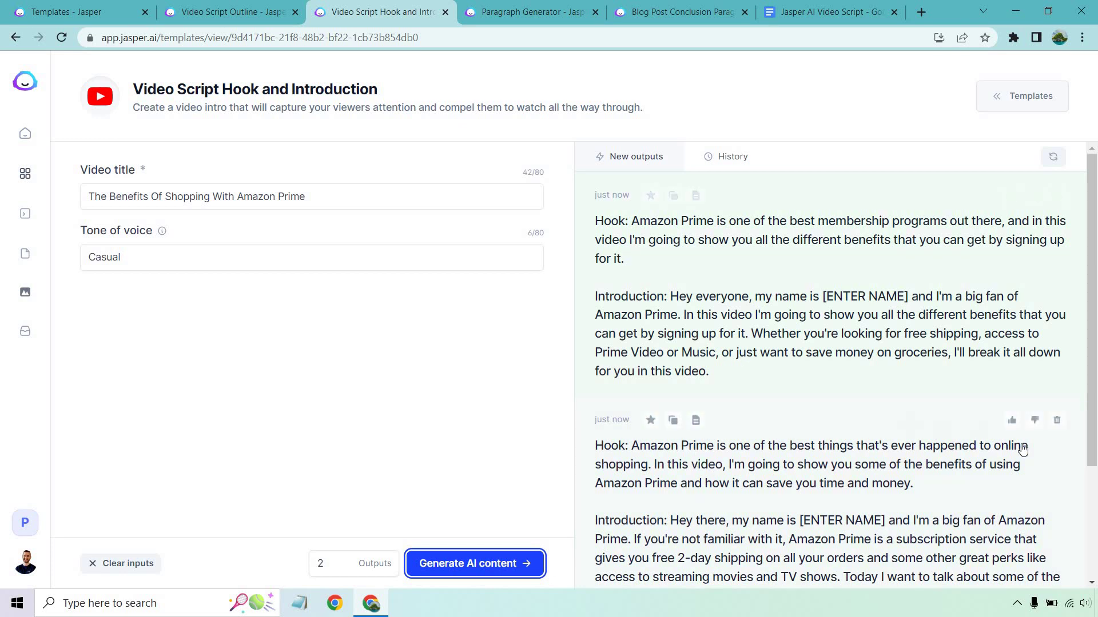
{"action": "left_click", "coordinate": [673, 421]}
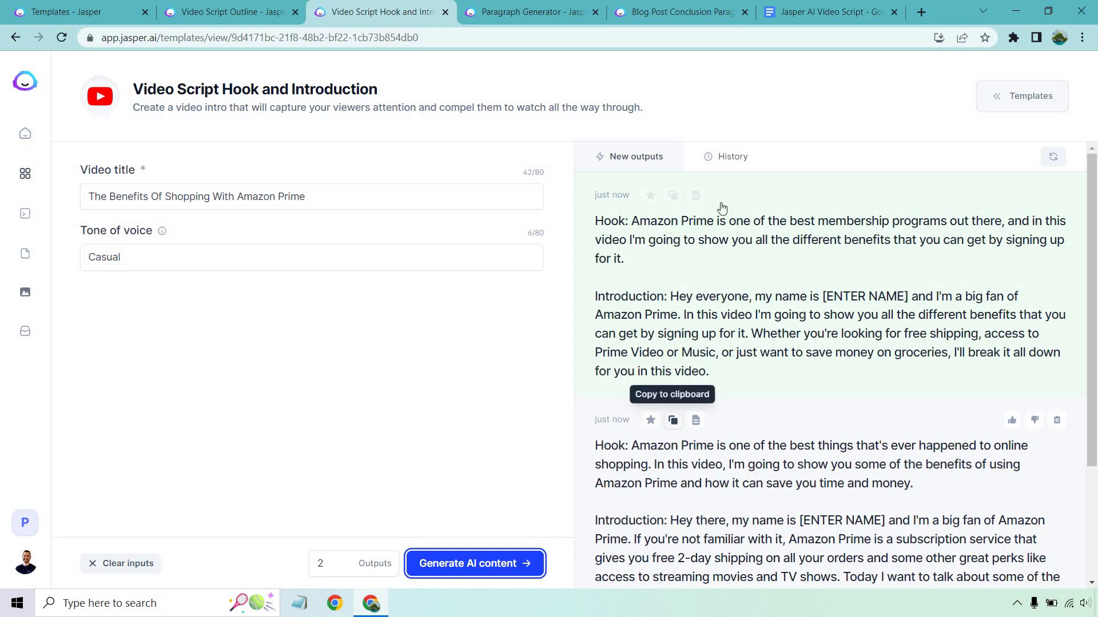
Step: Paste the second draft under the title, deleting its Introduction paragraph and 'Hook:' label
{"action": "left_click", "coordinate": [829, 11]}
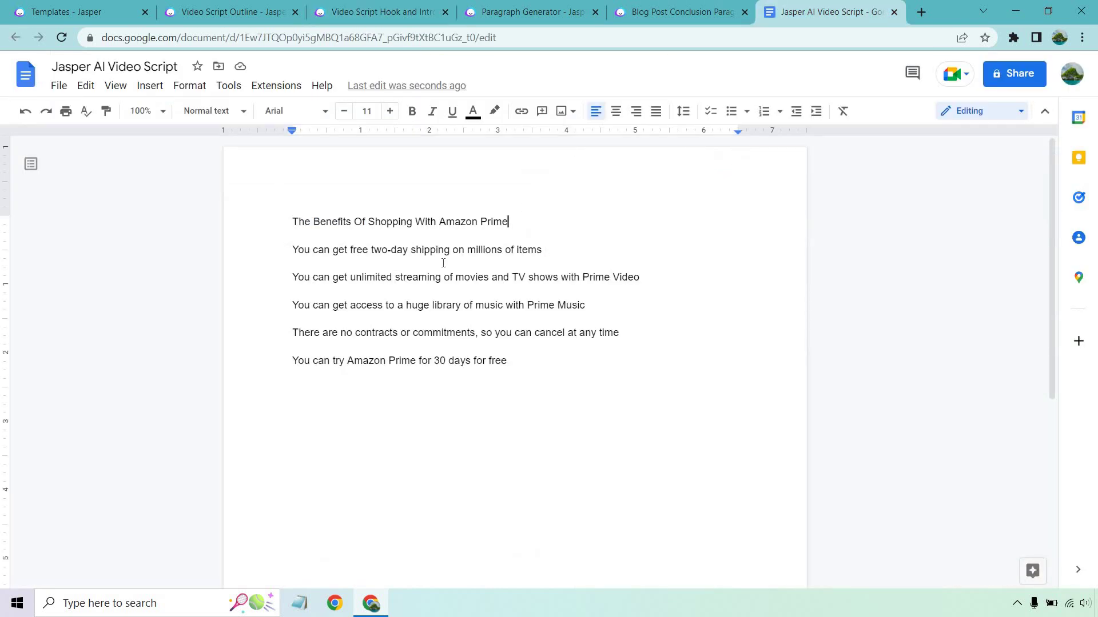
{"action": "key", "text": "Return"}
{"action": "key", "text": "ctrl+v"}
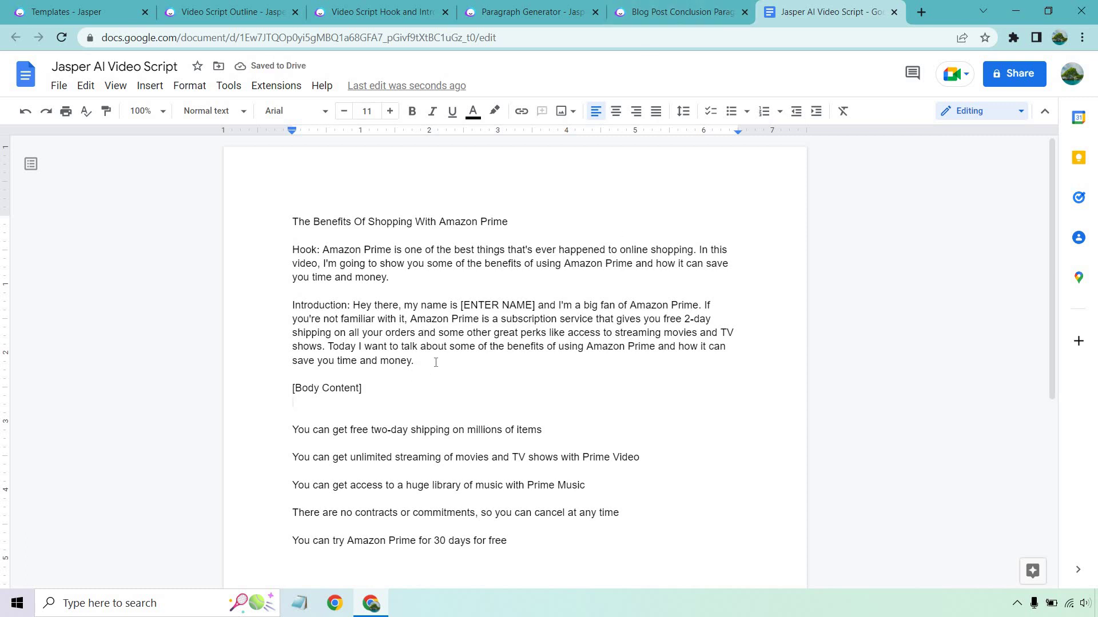
{"action": "left_click_drag", "start_coordinate": [416, 362], "coordinate": [267, 300]}
{"action": "key", "text": "BackSpace"}
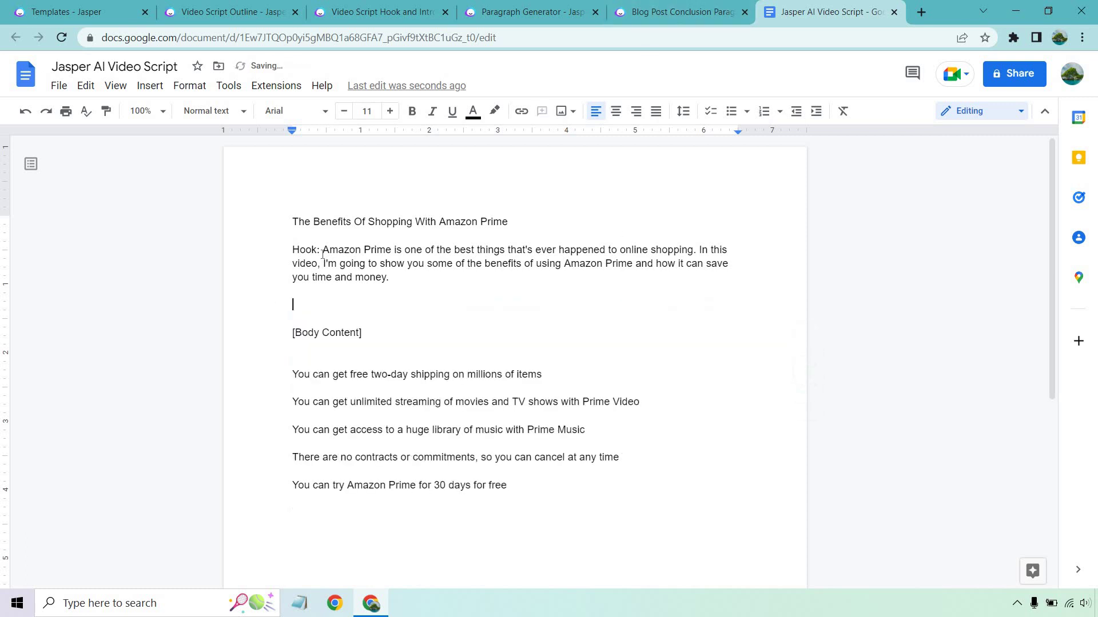
{"action": "left_click_drag", "start_coordinate": [322, 250], "coordinate": [293, 249]}
{"action": "key", "text": "BackSpace"}
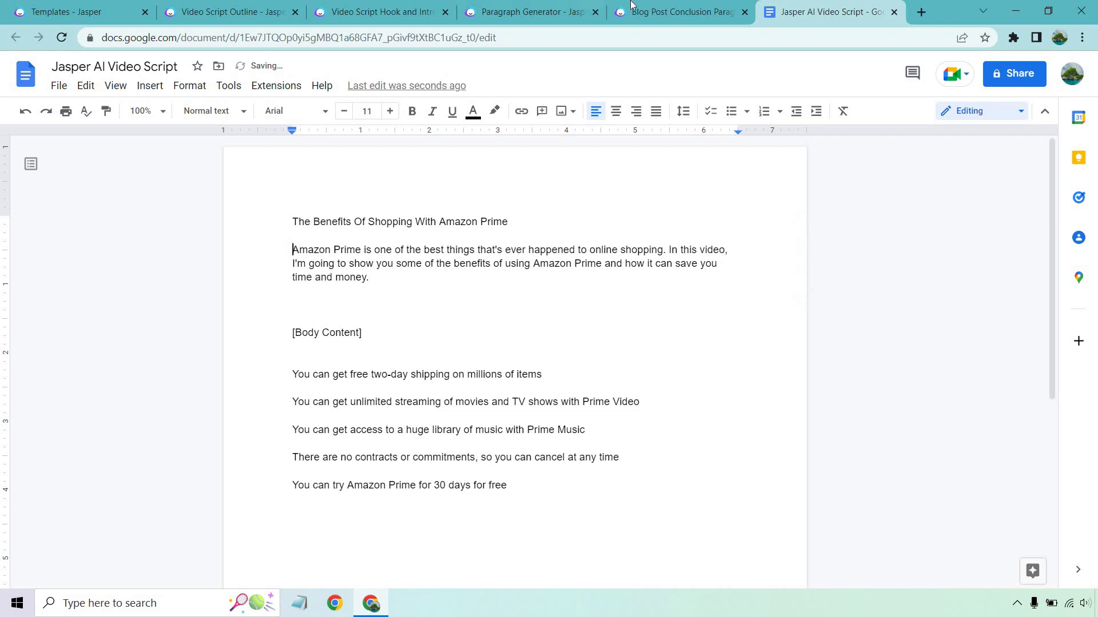
Step: Copy the first draft and paste it after 'money.', removing its Hook paragraph and Introduction label
{"action": "left_click", "coordinate": [381, 12]}
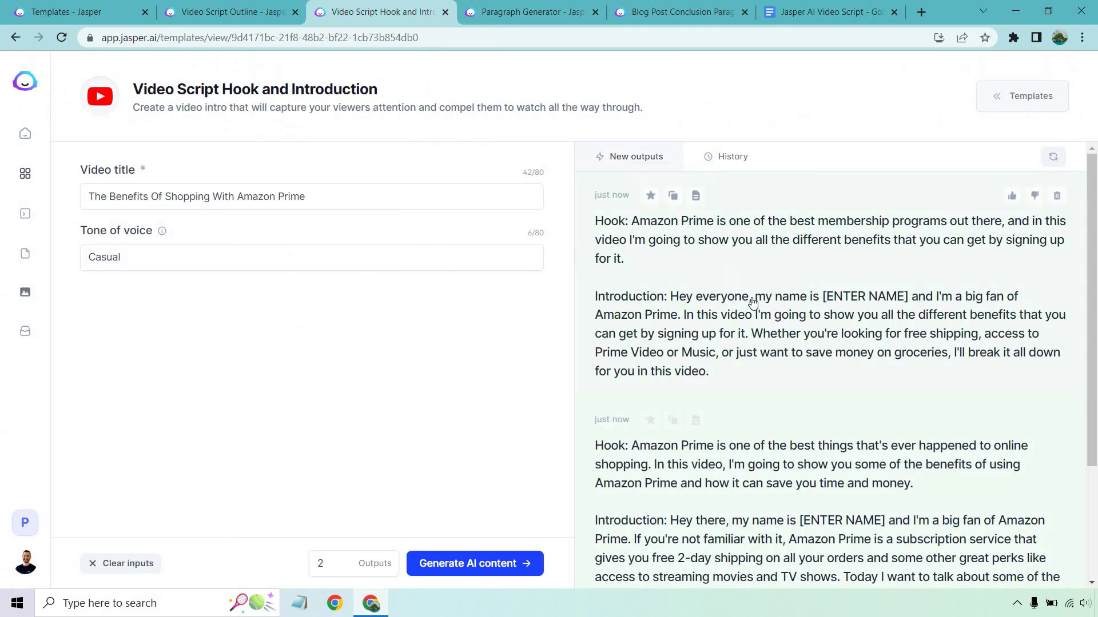
{"action": "left_click", "coordinate": [674, 196]}
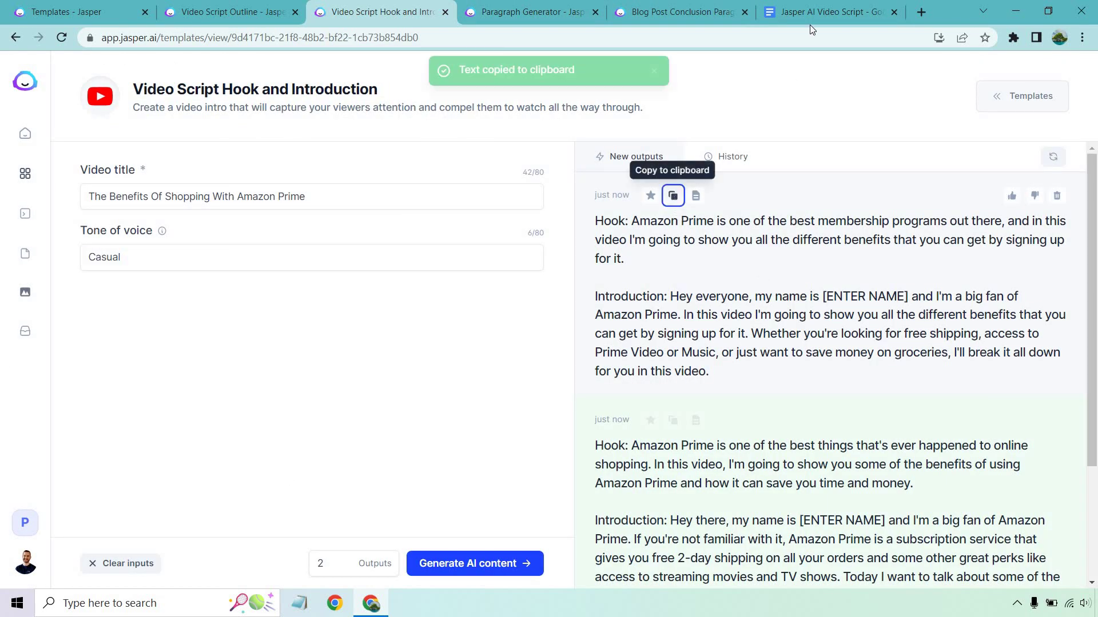
{"action": "left_click", "coordinate": [829, 12]}
{"action": "left_click", "coordinate": [410, 289]}
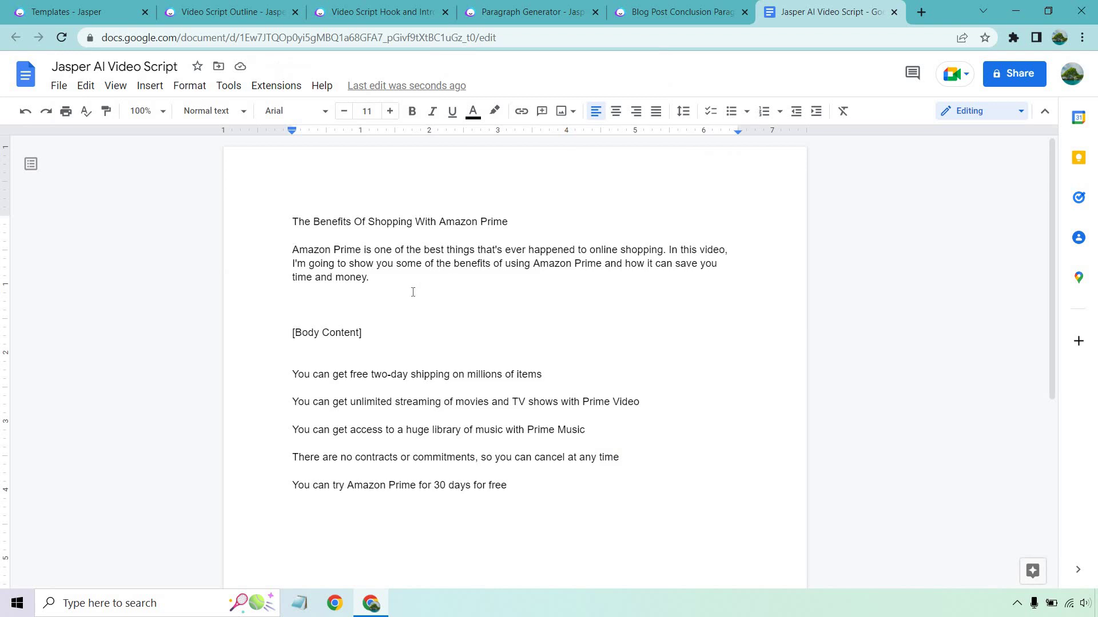
{"action": "key", "text": "ctrl+v"}
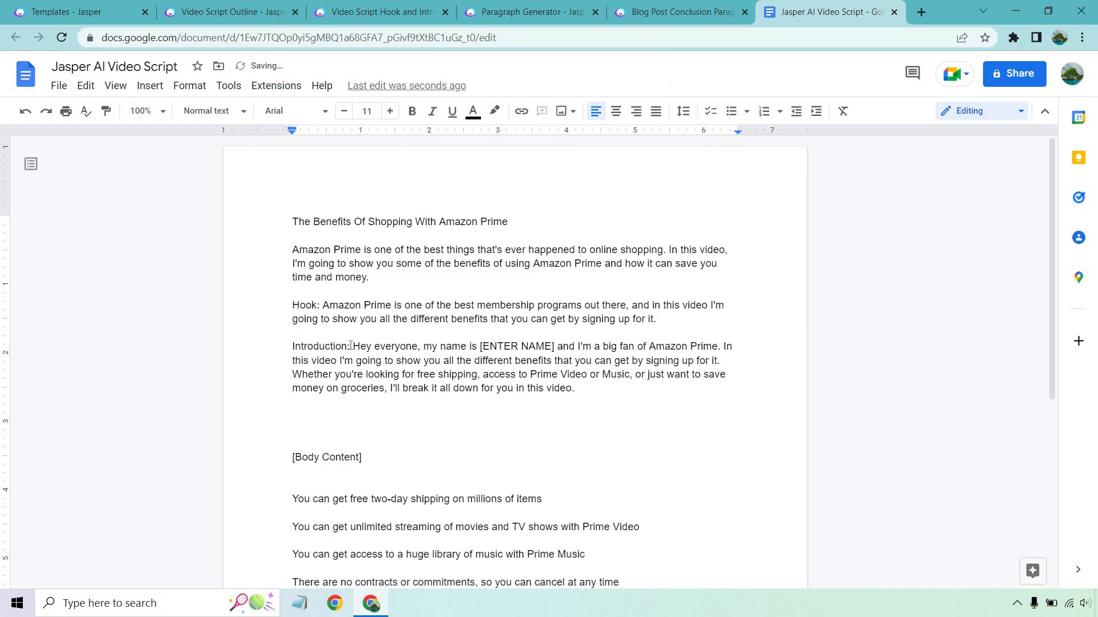
{"action": "left_click_drag", "start_coordinate": [351, 347], "coordinate": [287, 312]}
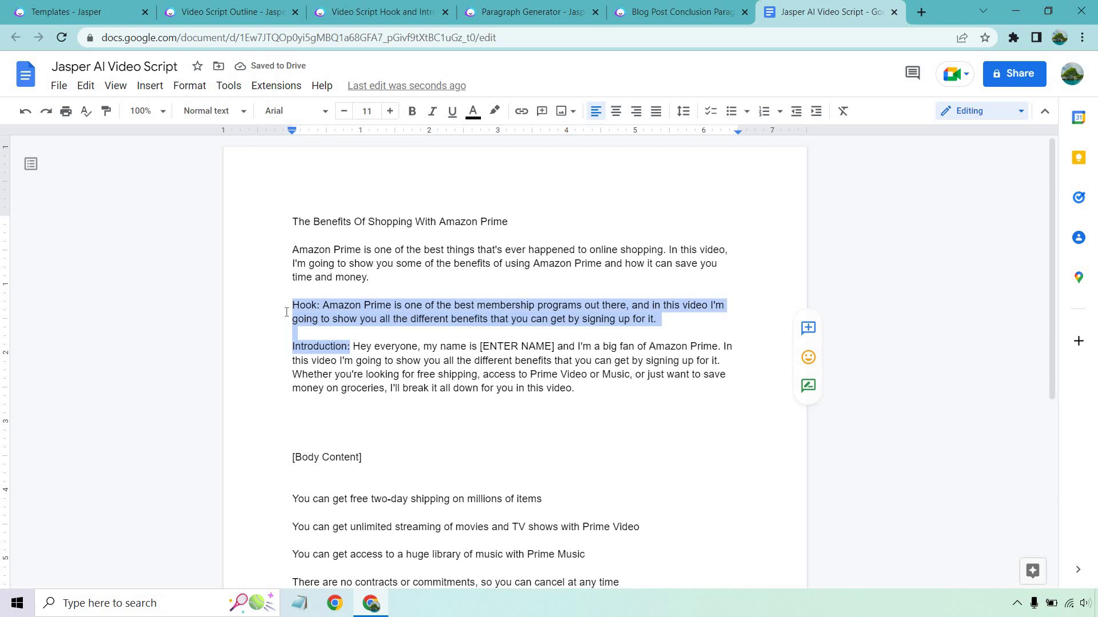
{"action": "key", "text": "BackSpace"}
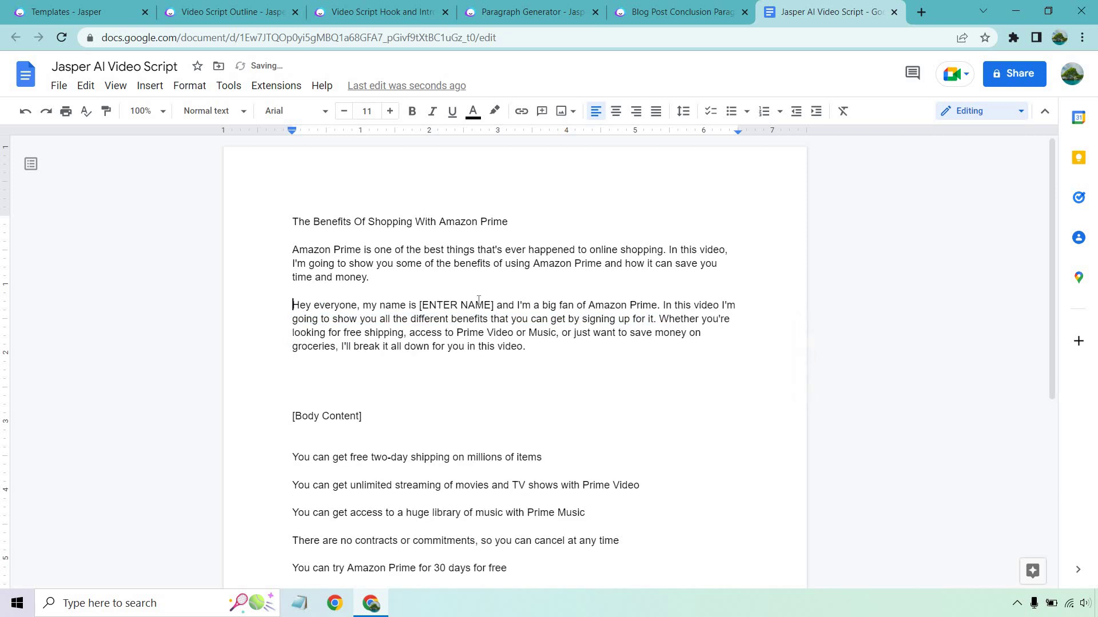
Step: Replace [ENTER NAME] with the presenter's name, delete [Body Content] and blank lines, and select the shipping line
{"action": "left_click_drag", "start_coordinate": [494, 304], "coordinate": [422, 308]}
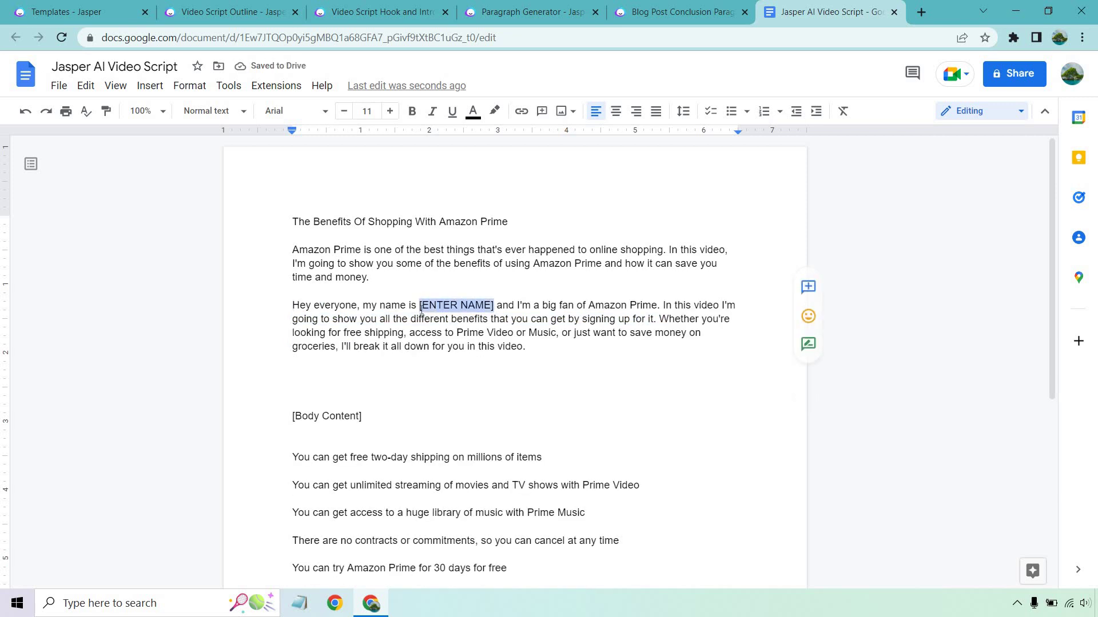
{"action": "key", "text": "BackSpace"}
{"action": "type", "text": "James"}
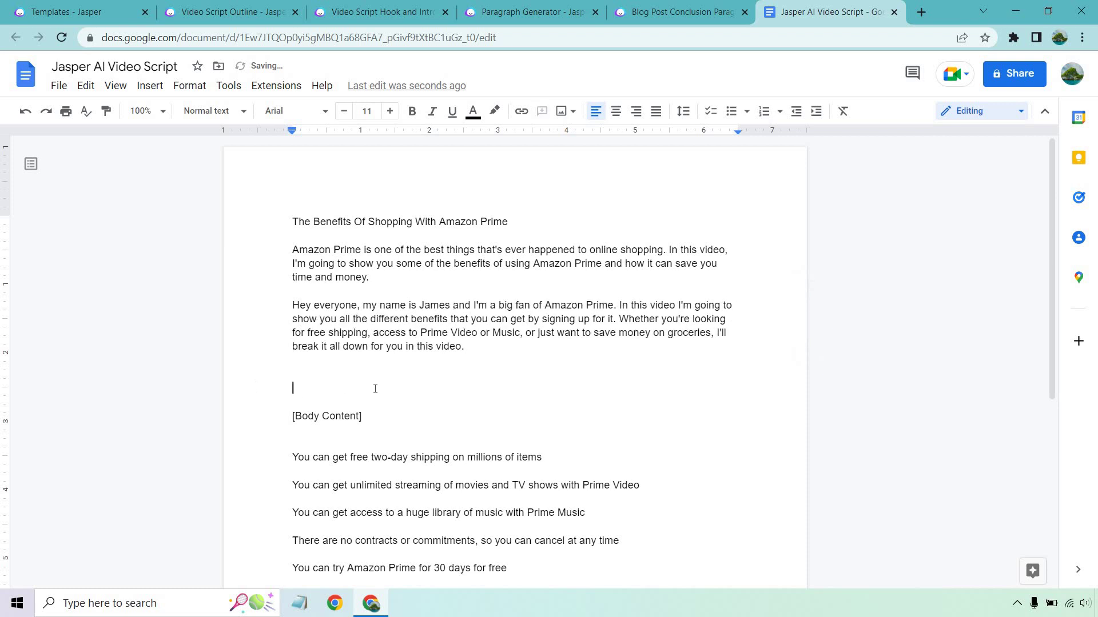
{"action": "key", "text": "BackSpace"}
{"action": "key", "text": "BackSpace"}
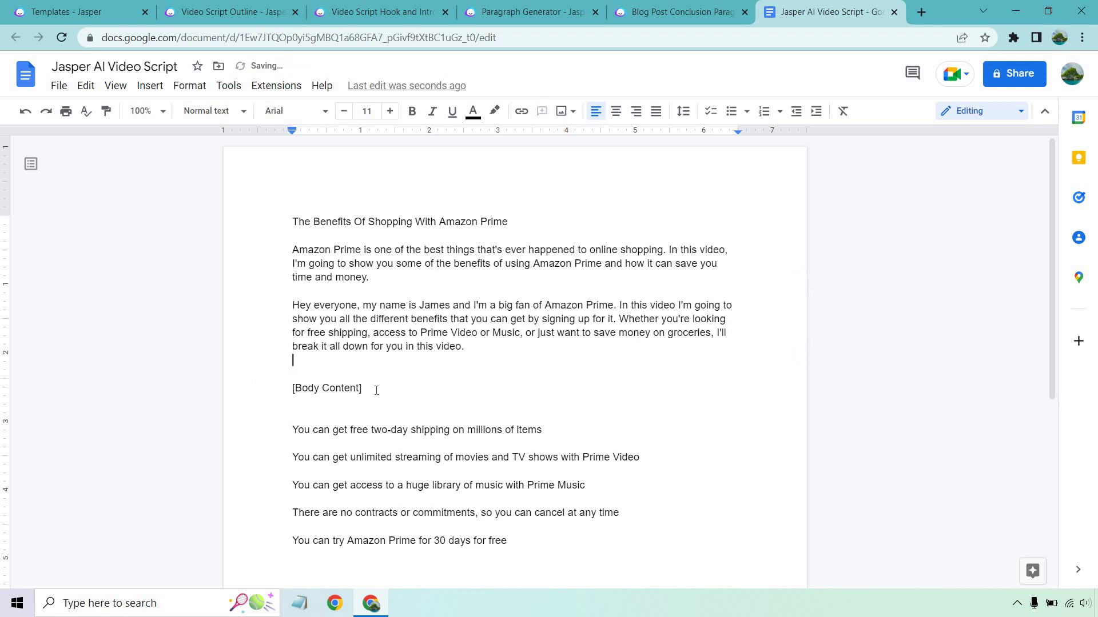
{"action": "triple_click", "coordinate": [376, 391]}
{"action": "key", "text": "BackSpace"}
{"action": "key", "text": "BackSpace"}
{"action": "key", "text": "BackSpace"}
{"action": "key", "text": "BackSpace"}
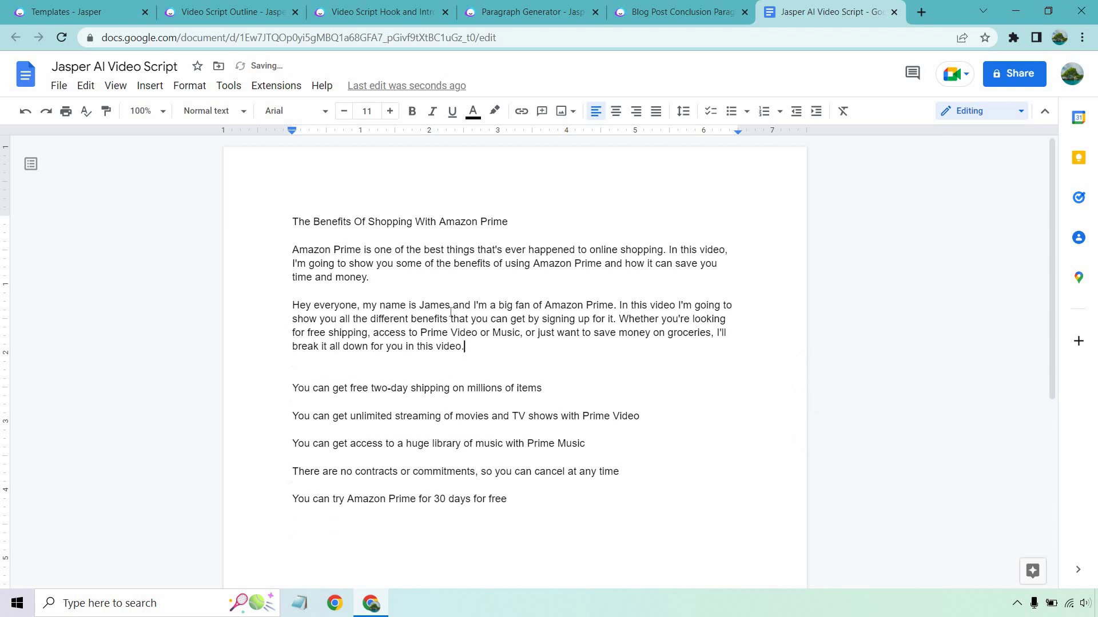
{"action": "left_click", "coordinate": [434, 360]}
{"action": "key", "text": "BackSpace"}
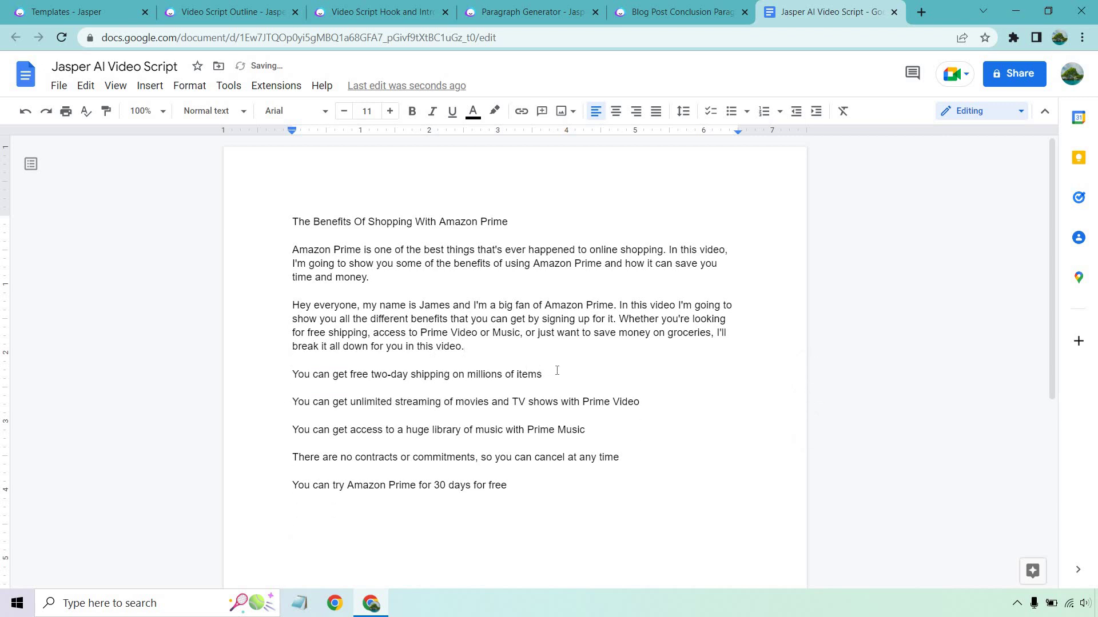
{"action": "left_click_drag", "start_coordinate": [546, 374], "coordinate": [294, 381]}
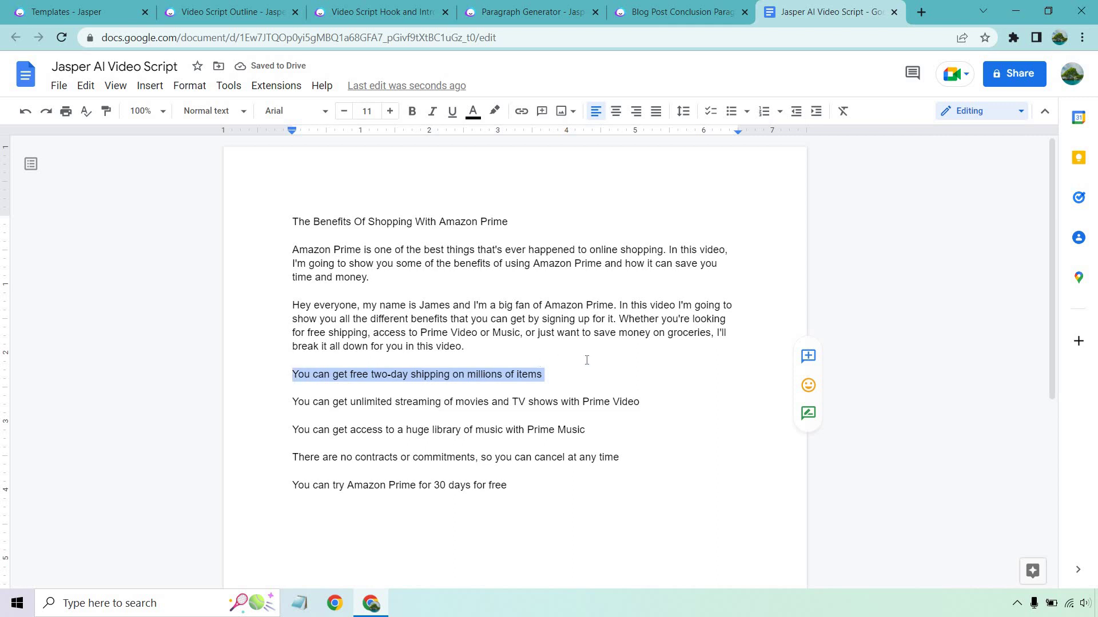
Step: Use the free two-day shipping line plus 'with Amazon Prime' as the paragraph topic and generate
{"action": "left_click", "coordinate": [562, 10]}
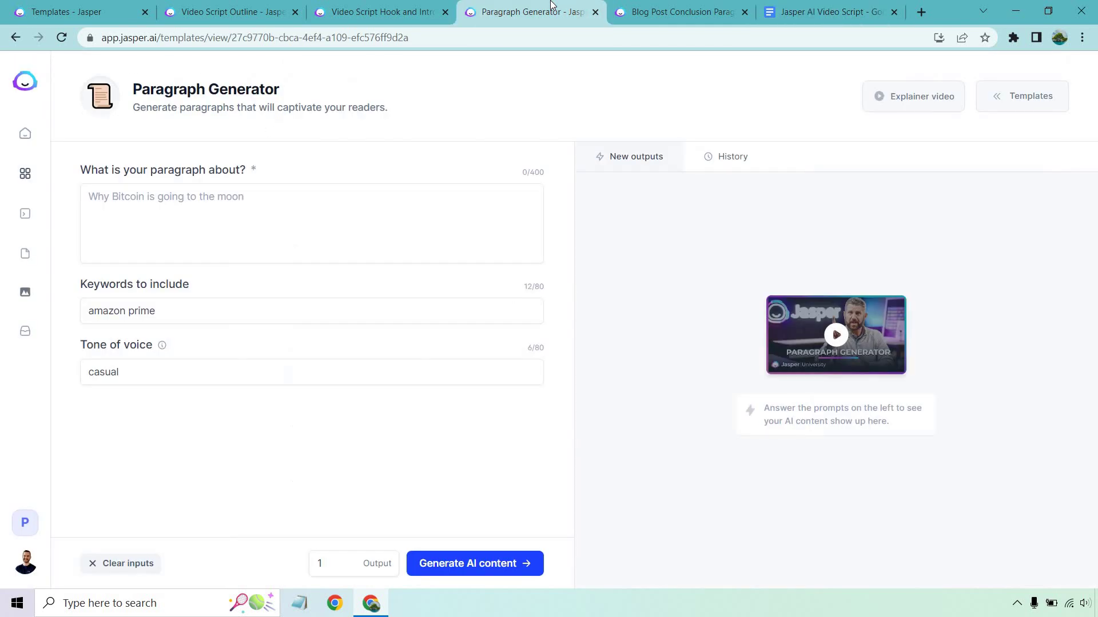
{"action": "left_click", "coordinate": [287, 204]}
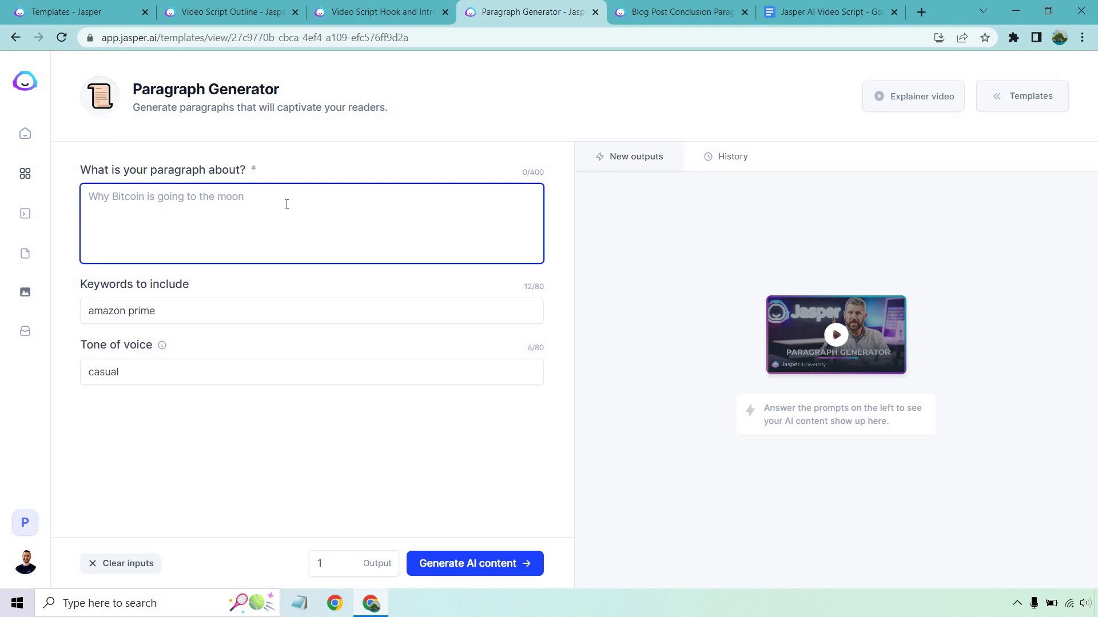
{"action": "key", "text": "ctrl+v"}
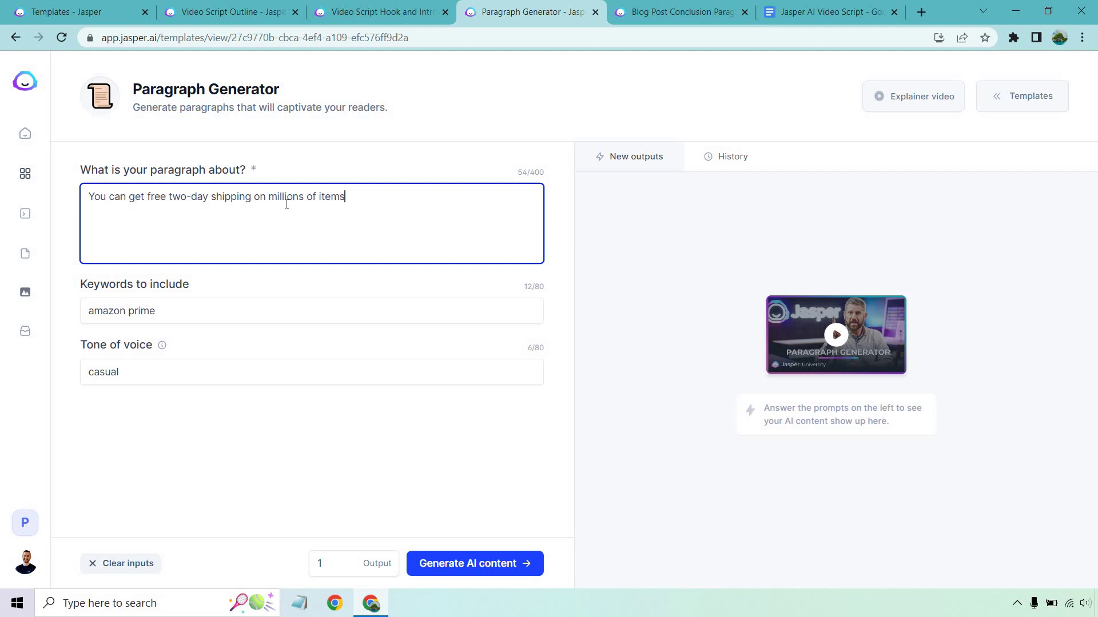
{"action": "type", "text": "with Amazon Prime"}
{"action": "left_click_drag", "start_coordinate": [438, 196], "coordinate": [373, 185]}
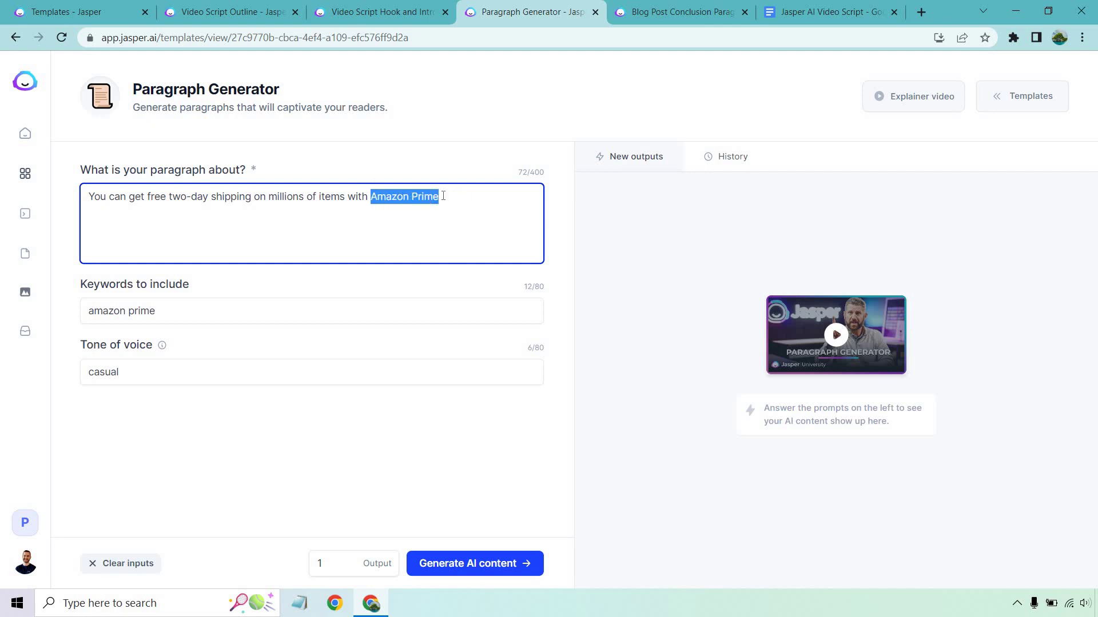
{"action": "left_click", "coordinate": [484, 201]}
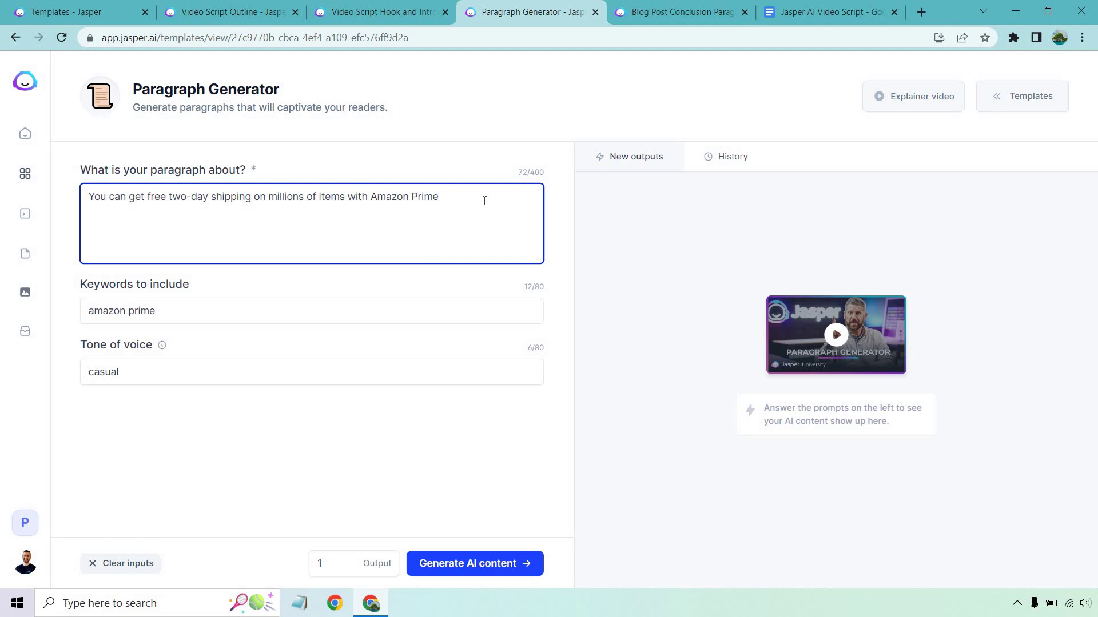
{"action": "left_click", "coordinate": [240, 11]}
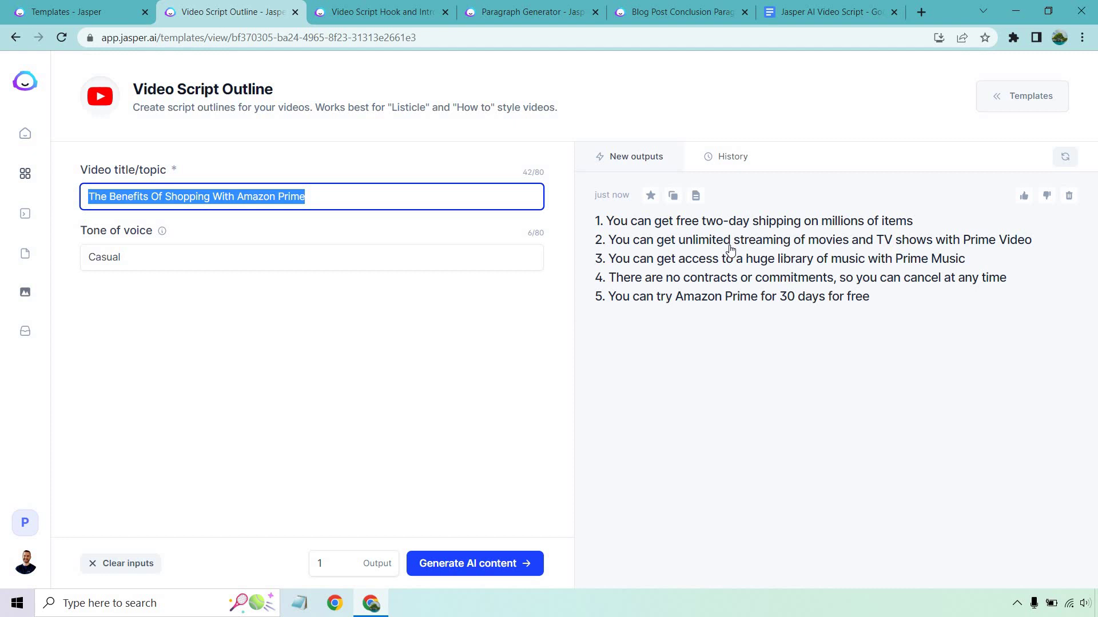
{"action": "left_click", "coordinate": [497, 11]}
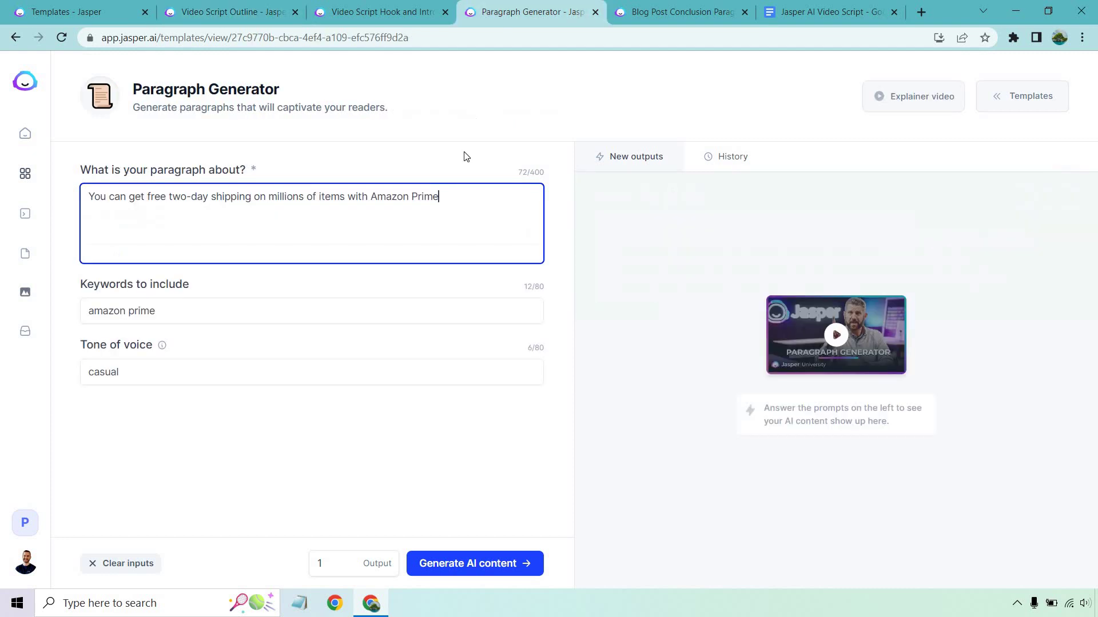
{"action": "left_click", "coordinate": [463, 157]}
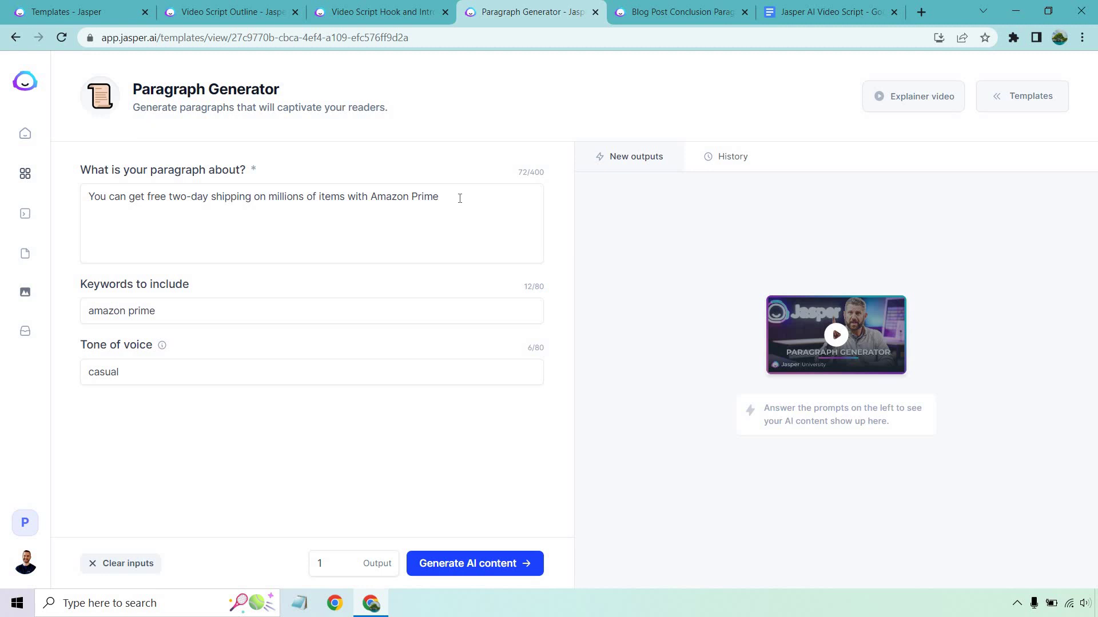
{"action": "left_click", "coordinate": [488, 563]}
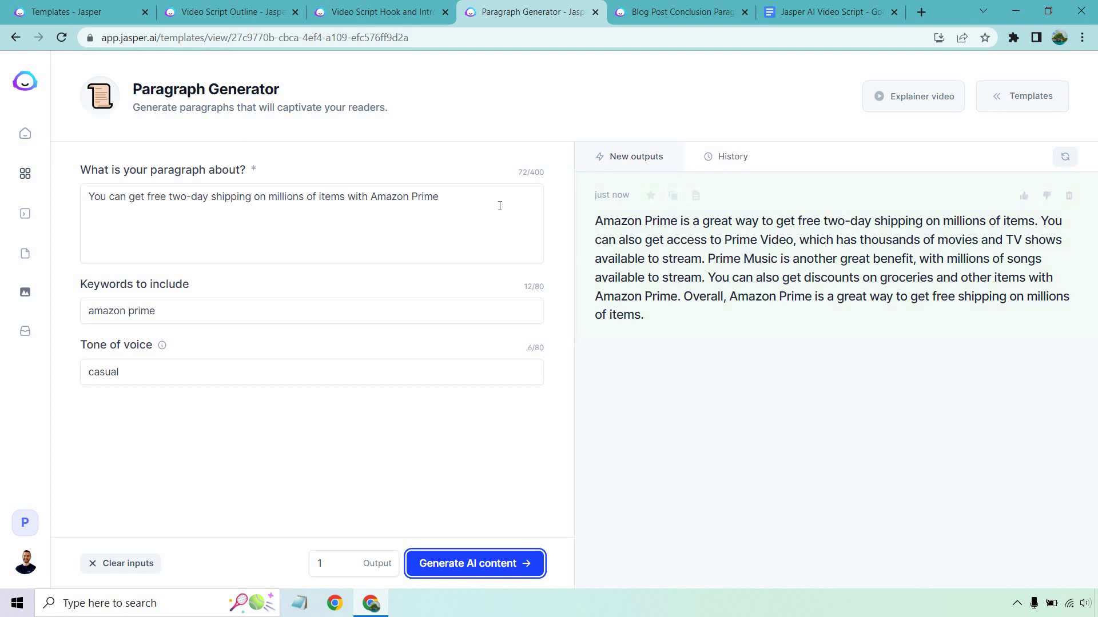
Step: Change the topic to 'Why is Amazon free shipping such a big benefit?', generate, and copy the paragraph
{"action": "left_click", "coordinate": [471, 189]}
{"action": "key", "text": "ctrl+a"}
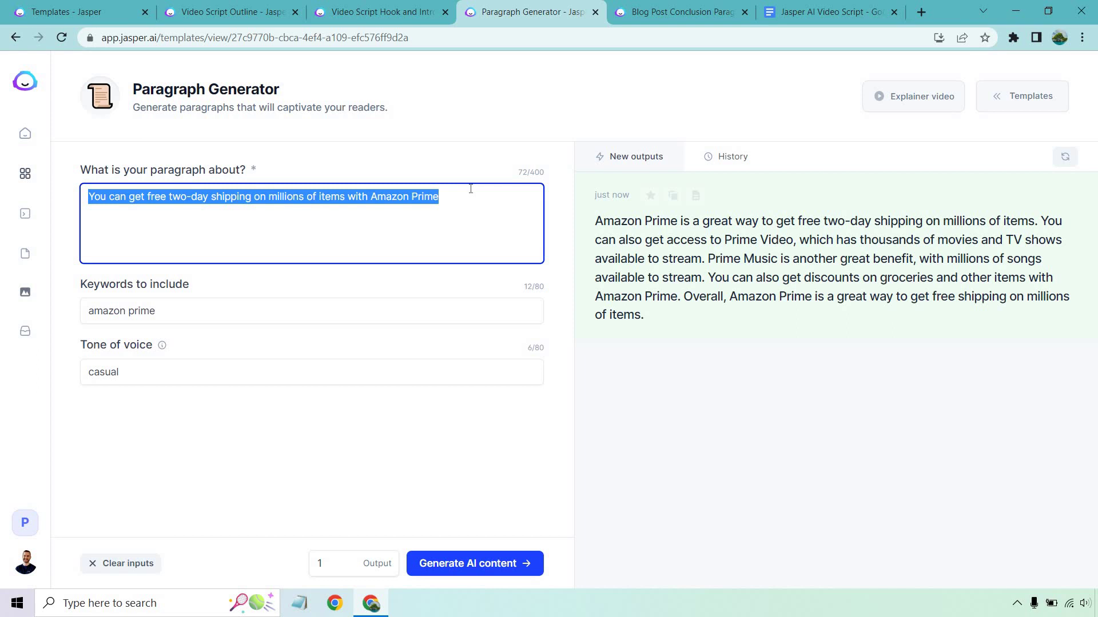
{"action": "type", "text": "Why is Amazon free shipping such a big benefit?"}
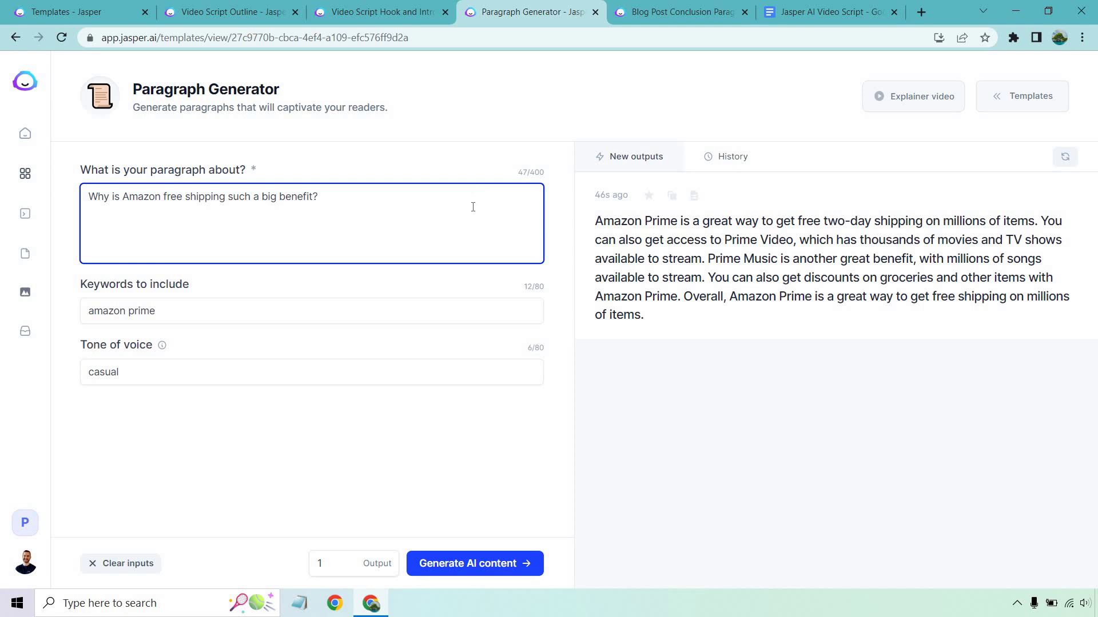
{"action": "left_click", "coordinate": [494, 103]}
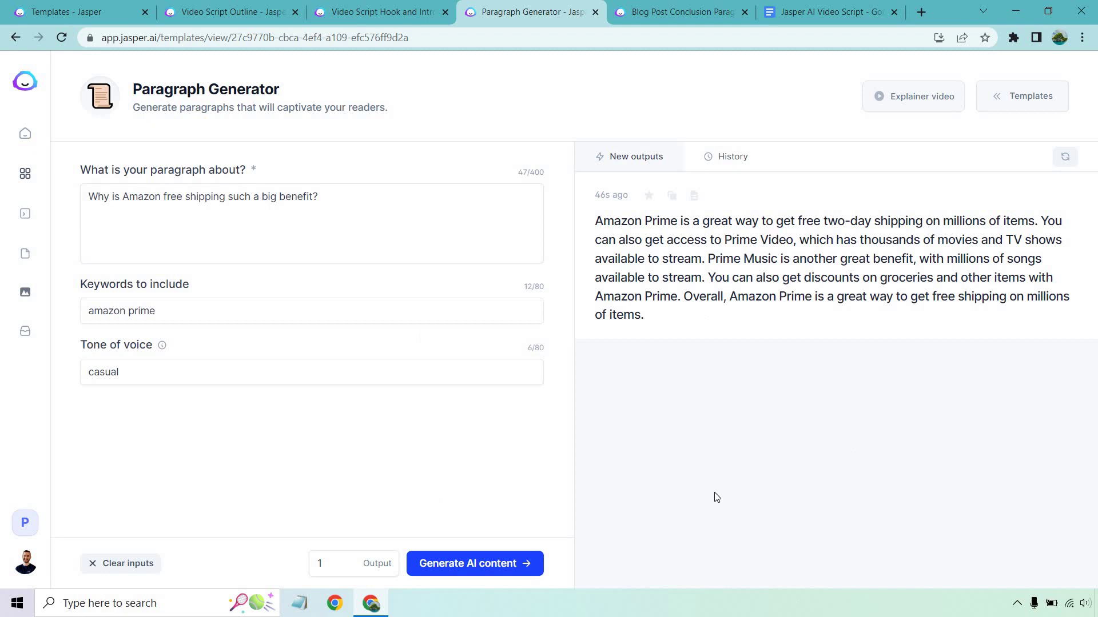
{"action": "left_click", "coordinate": [480, 563]}
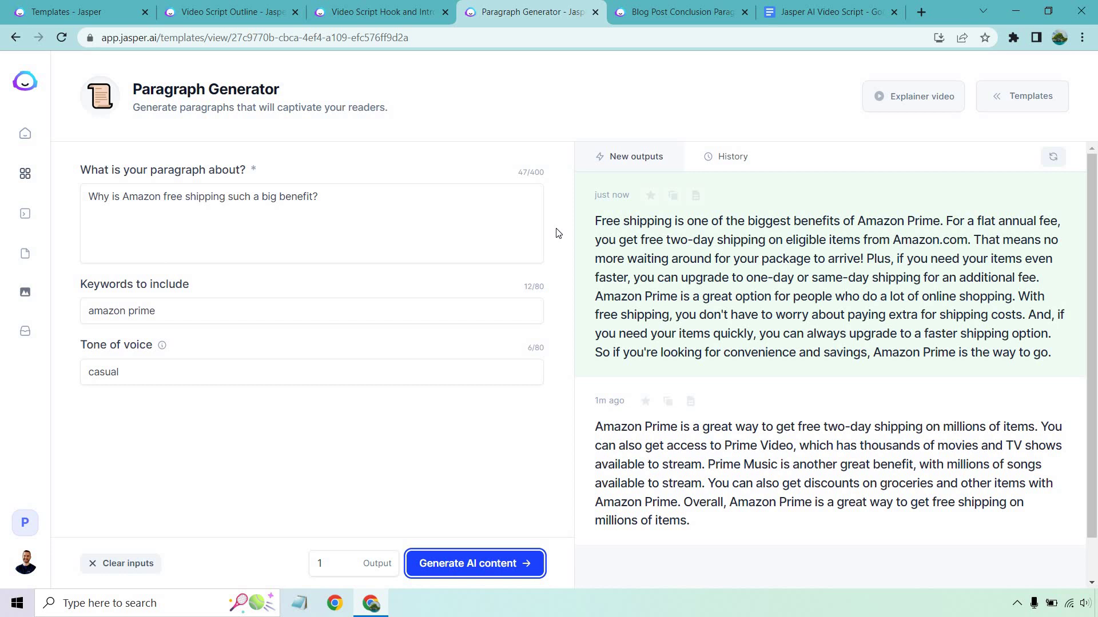
{"action": "left_click", "coordinate": [673, 195]}
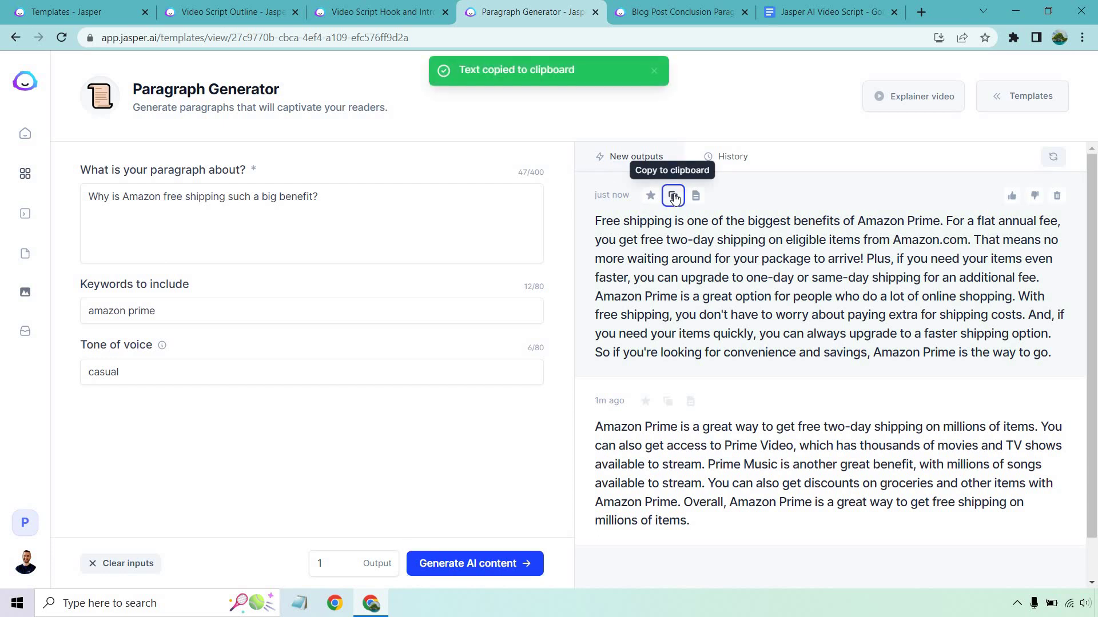
{"action": "key", "text": "ctrl+6"}
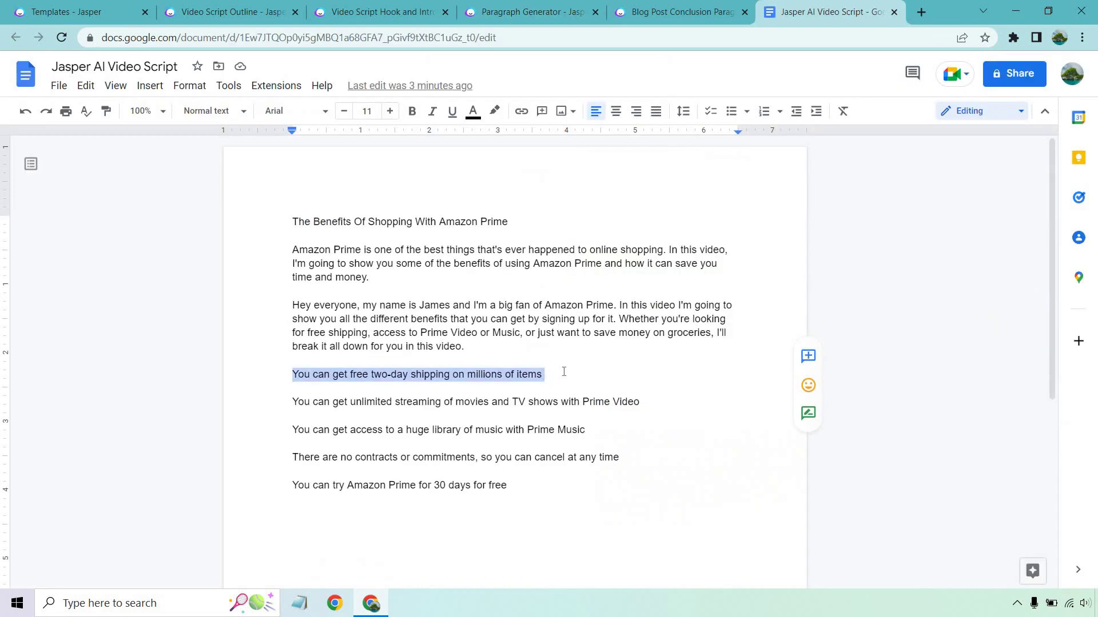
Step: Paste the free-shipping paragraph below the shipping line and make that line a bold subheading
{"action": "left_click", "coordinate": [563, 372]}
{"action": "key", "text": "Return"}
{"action": "key", "text": "Return"}
{"action": "key", "text": "ctrl+v"}
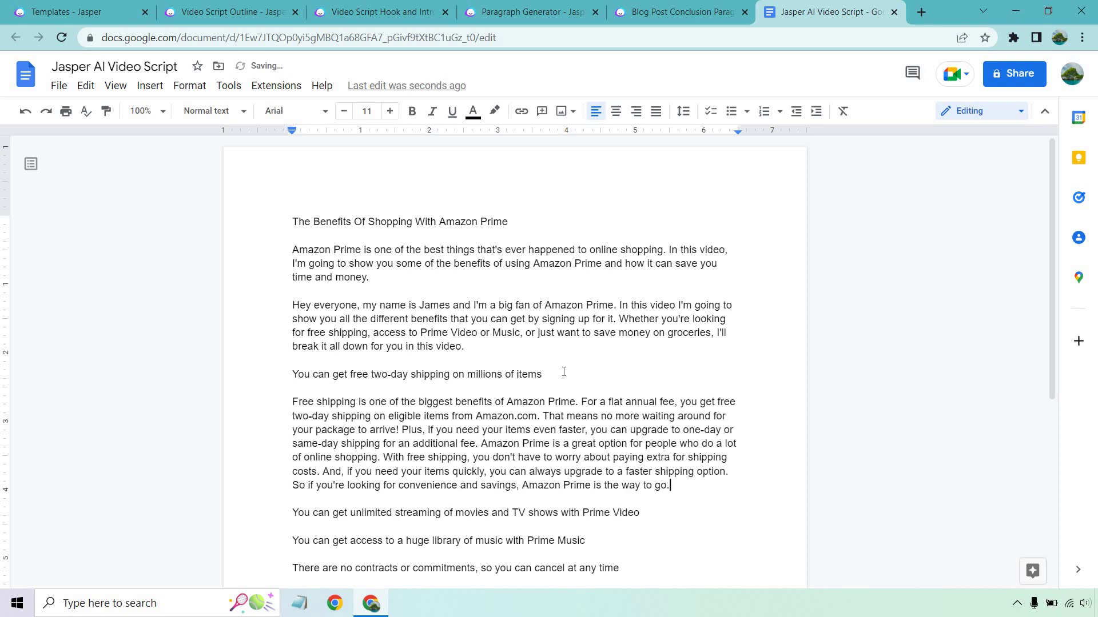
{"action": "left_click_drag", "start_coordinate": [547, 373], "coordinate": [293, 372]}
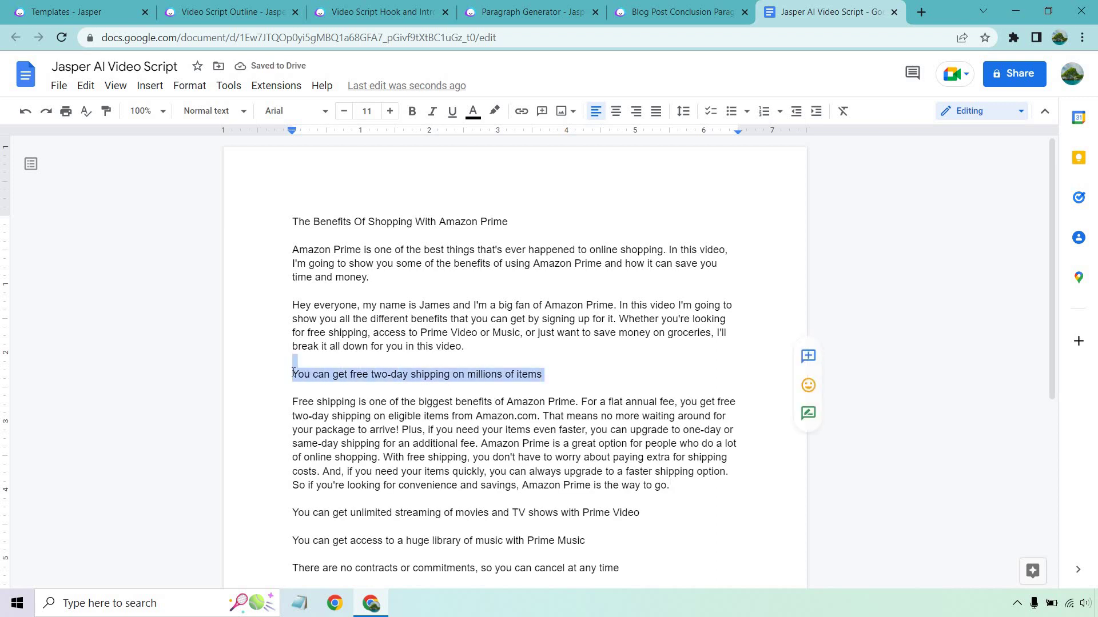
{"action": "left_click", "coordinate": [411, 111]}
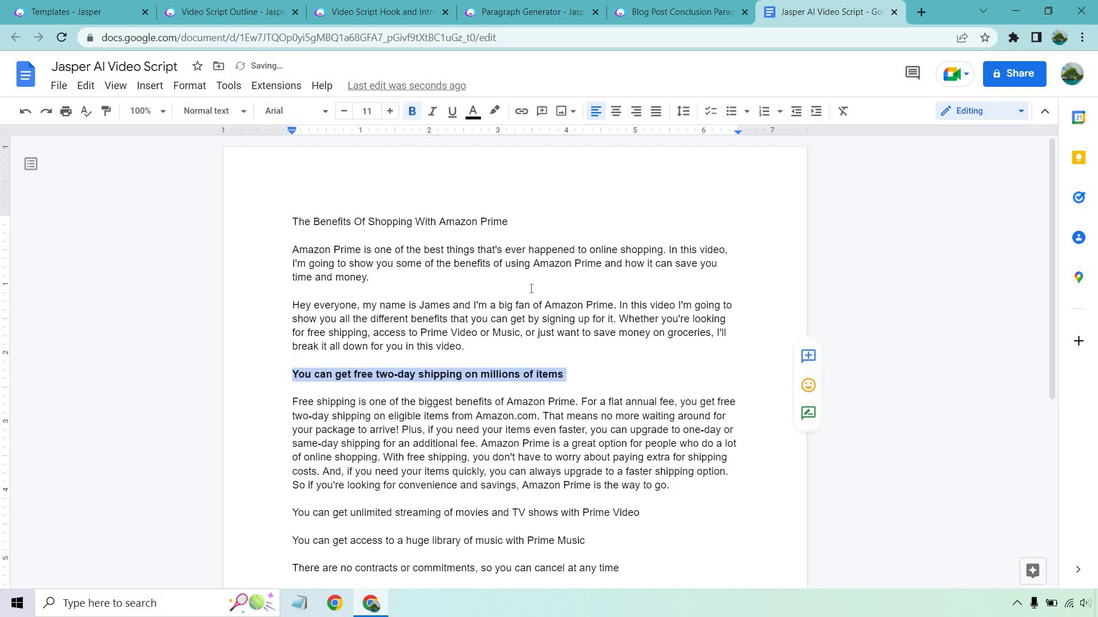
{"action": "left_click", "coordinate": [531, 288]}
Step: Bold the script title and select the Prime Video streaming line
{"action": "scroll", "coordinate": [526, 266], "scroll_direction": "down", "scroll_amount": 2}
{"action": "scroll", "coordinate": [526, 240], "scroll_direction": "up", "scroll_amount": 2}
{"action": "left_click_drag", "start_coordinate": [514, 223], "coordinate": [308, 155]}
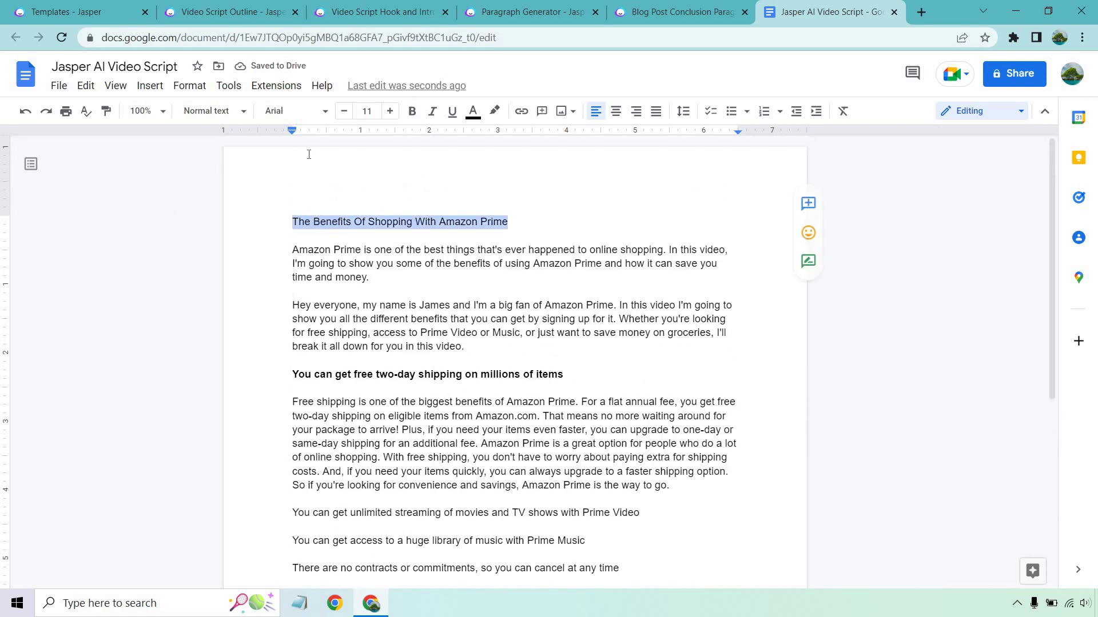
{"action": "left_click", "coordinate": [412, 110]}
{"action": "scroll", "coordinate": [650, 389], "scroll_direction": "down", "scroll_amount": 3}
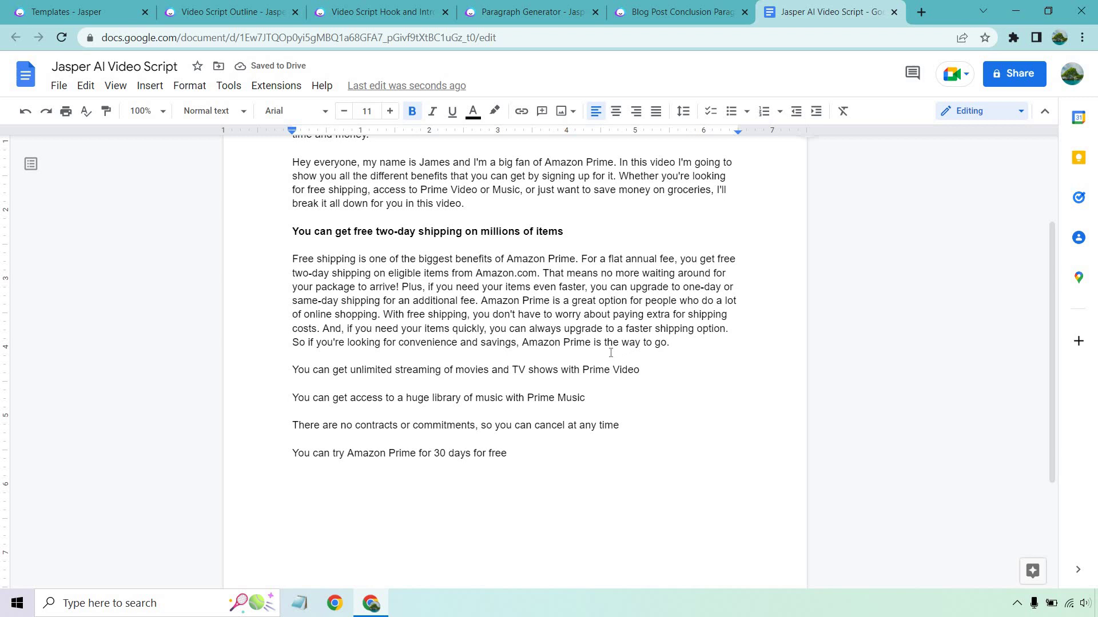
{"action": "scroll", "coordinate": [611, 353], "scroll_direction": "down", "scroll_amount": 2}
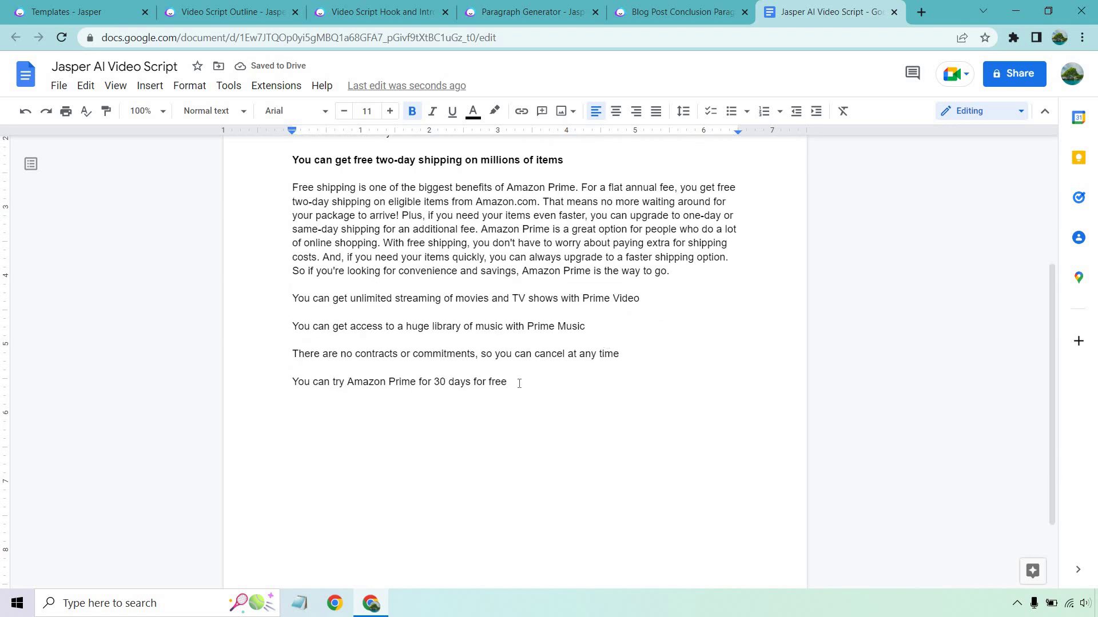
{"action": "left_click_drag", "start_coordinate": [644, 296], "coordinate": [289, 301]}
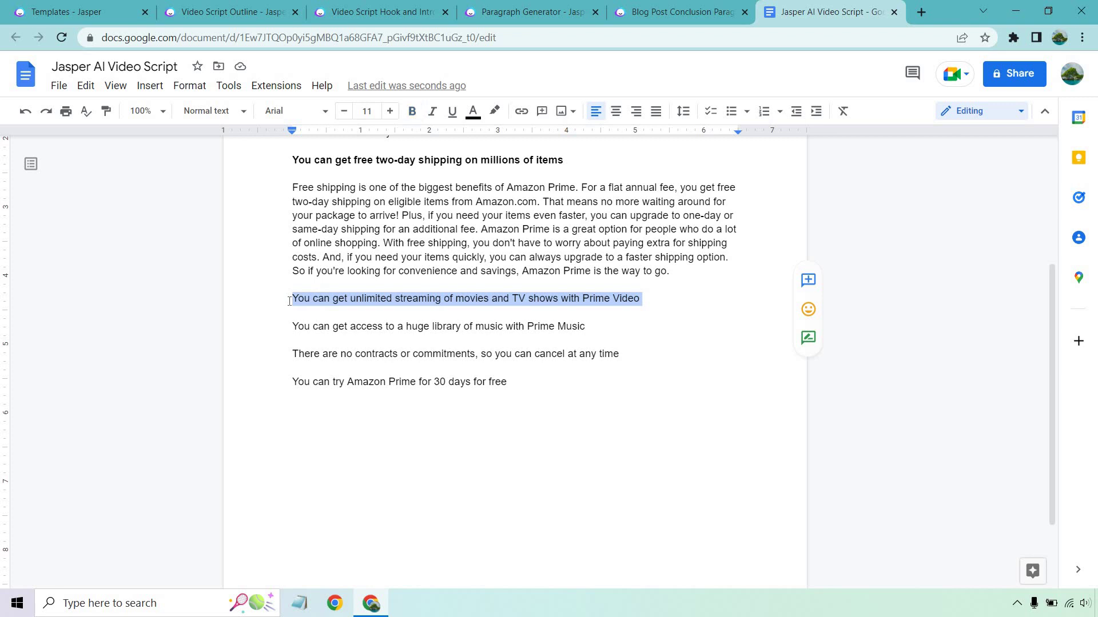
Step: Set the topic to 'Benefits of Prime Video with a Amazon prime membership', clear old outputs, and generate
{"action": "left_click", "coordinate": [529, 11]}
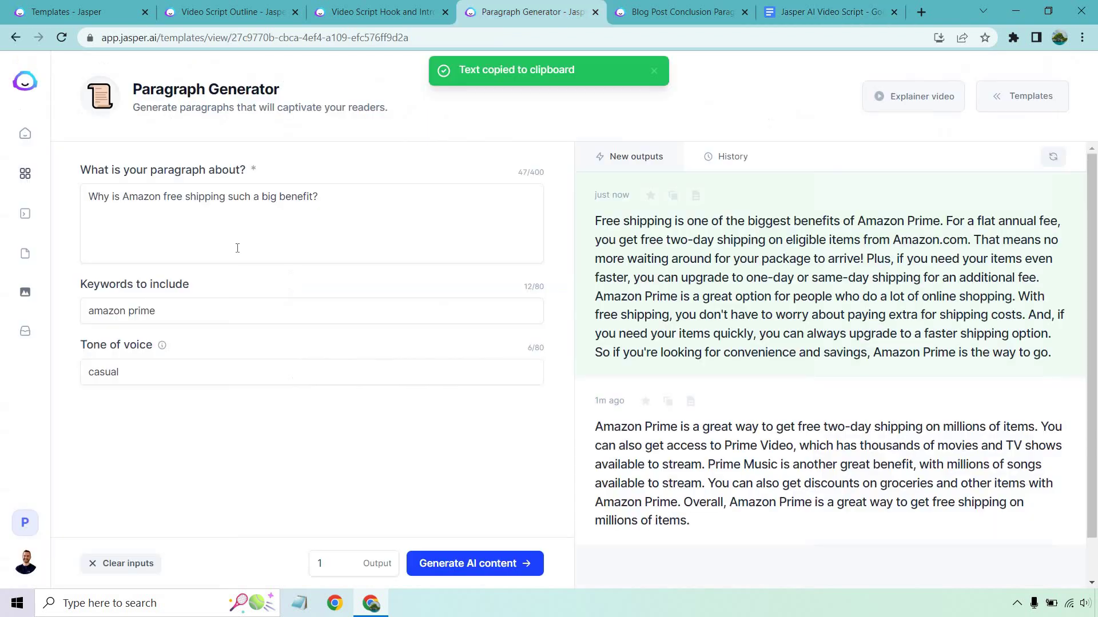
{"action": "left_click", "coordinate": [267, 200]}
{"action": "key", "text": "ctrl+a"}
{"action": "key", "text": "ctrl+v"}
{"action": "left_click", "coordinate": [1052, 157]}
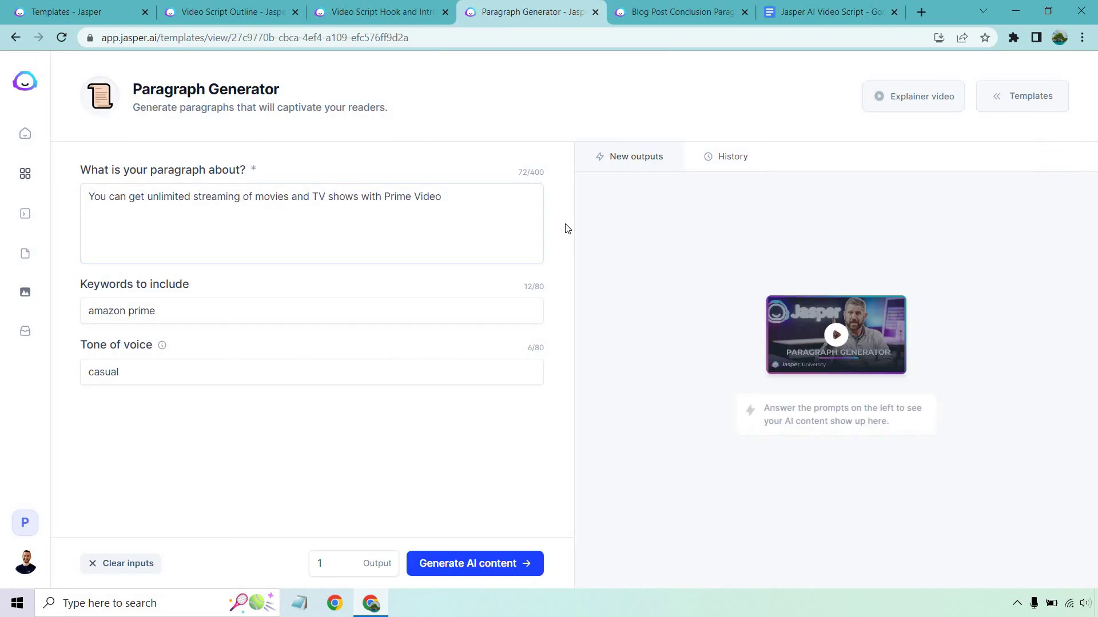
{"action": "left_click", "coordinate": [495, 203]}
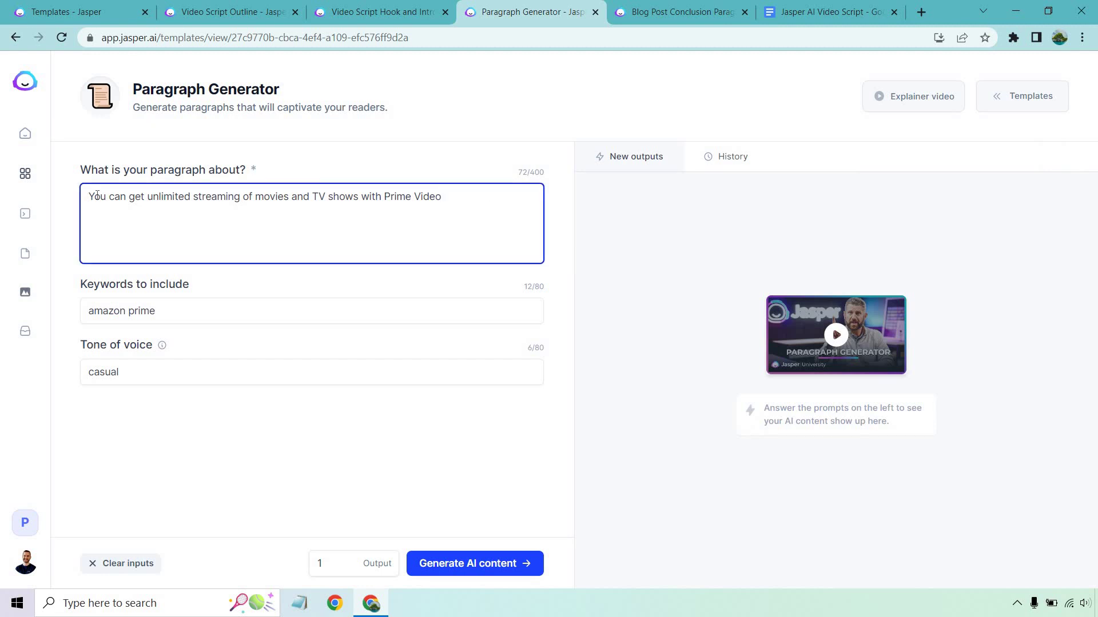
{"action": "left_click_drag", "start_coordinate": [147, 197], "coordinate": [3, 186]}
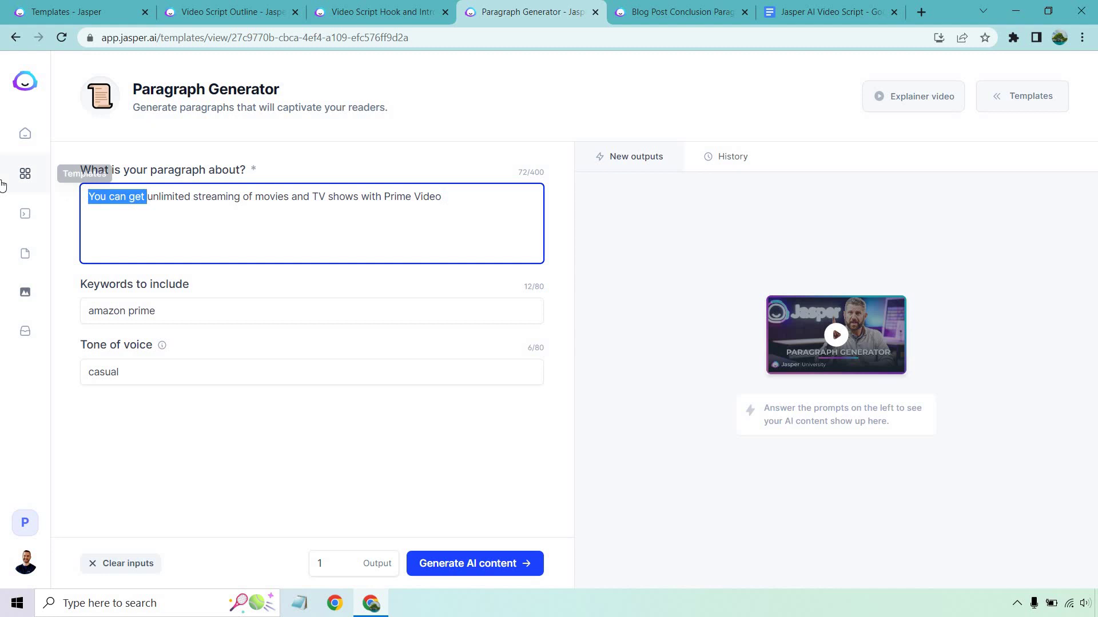
{"action": "key", "text": "ctrl+a"}
{"action": "key", "text": "ctrl+v"}
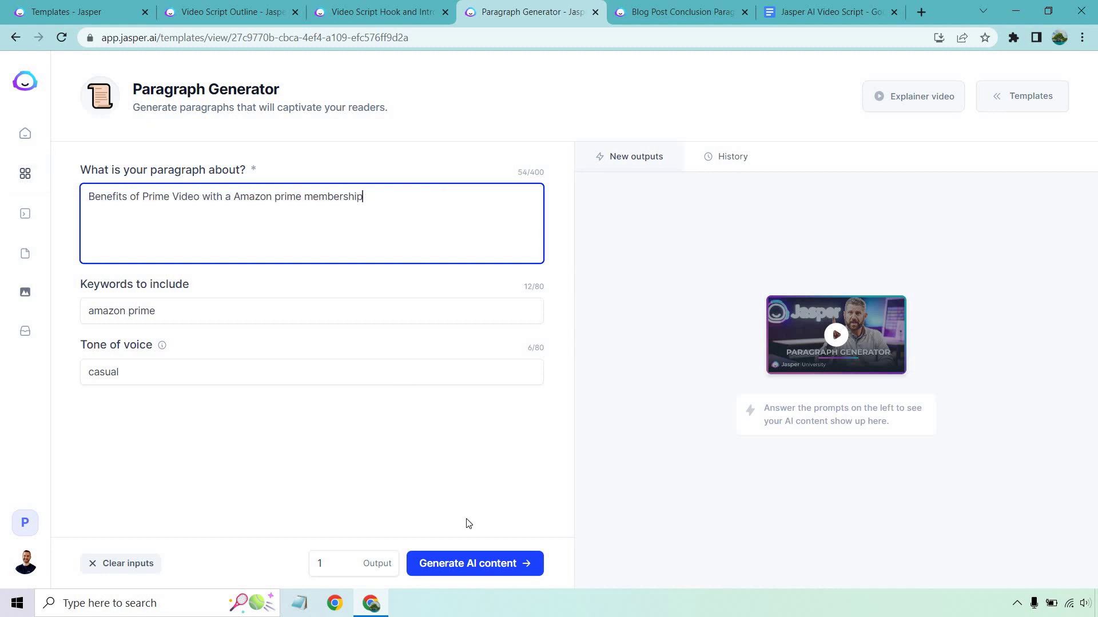
{"action": "left_click", "coordinate": [475, 561]}
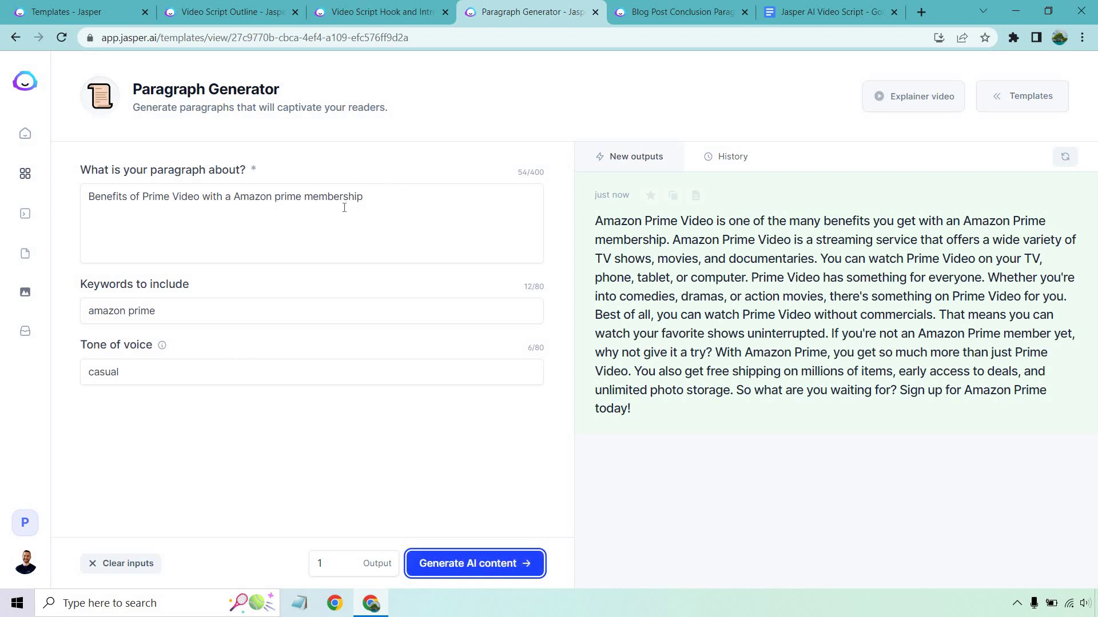
Step: Paste the Prime Video paragraph below its streaming line and bold that line as a subheading
{"action": "left_click", "coordinate": [673, 196]}
{"action": "left_click", "coordinate": [831, 11]}
{"action": "scroll", "coordinate": [556, 299], "scroll_direction": "up", "scroll_amount": 4}
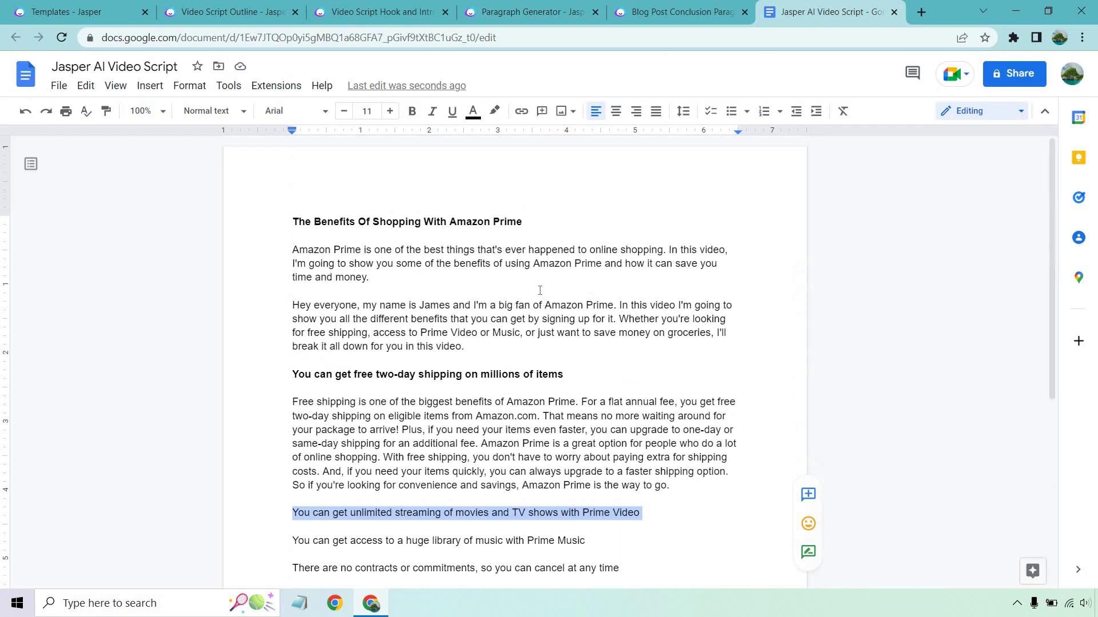
{"action": "scroll", "coordinate": [551, 290], "scroll_direction": "down", "scroll_amount": 2}
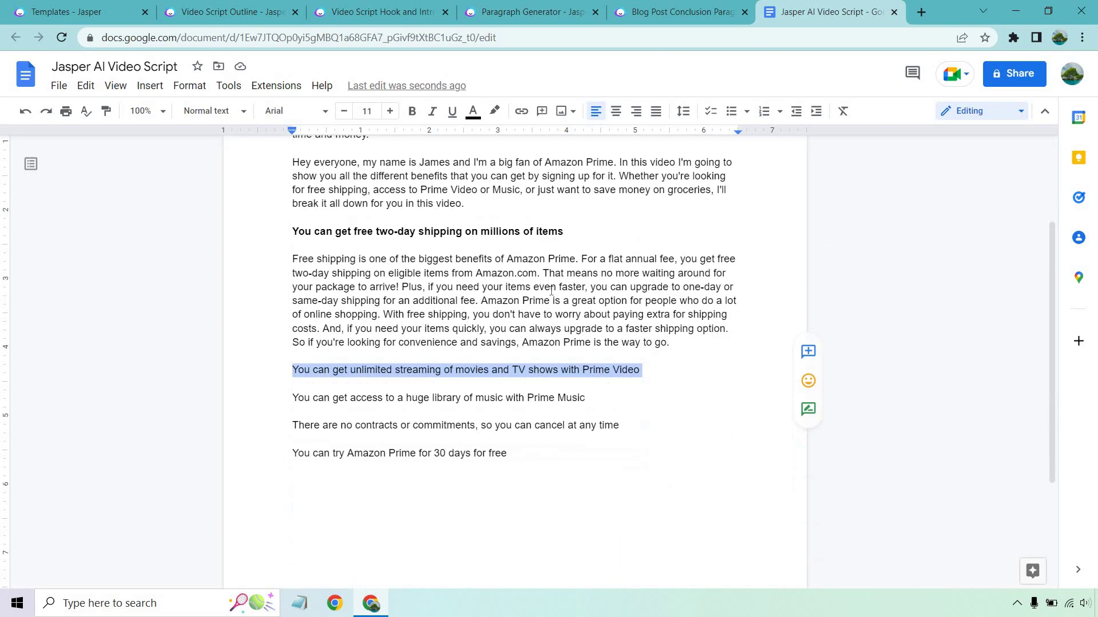
{"action": "left_click", "coordinate": [656, 369]}
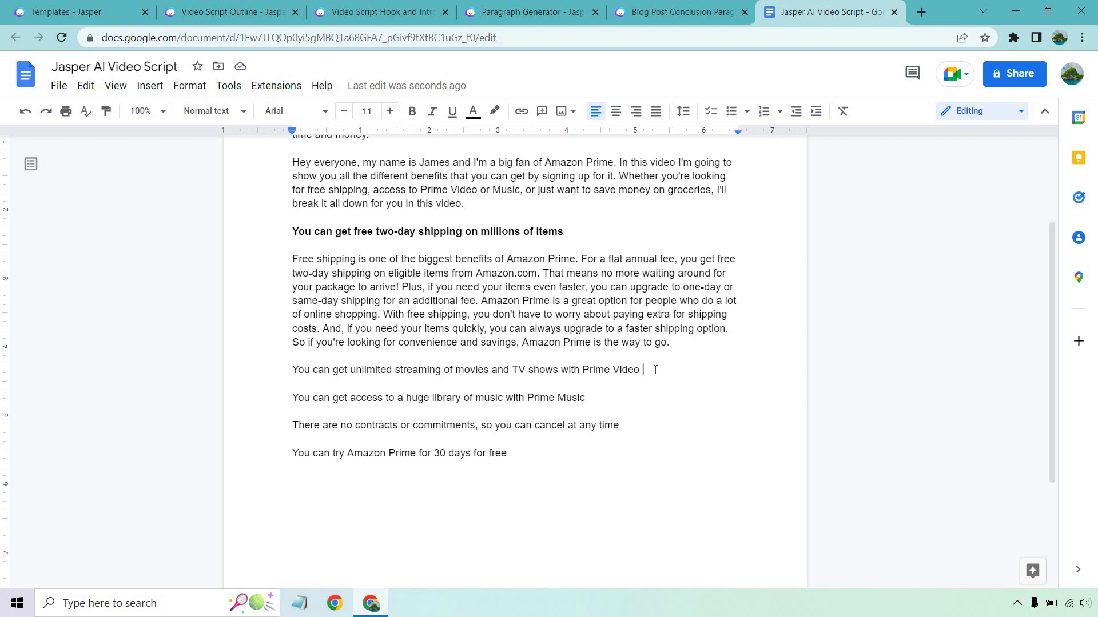
{"action": "key", "text": "ctrl+v"}
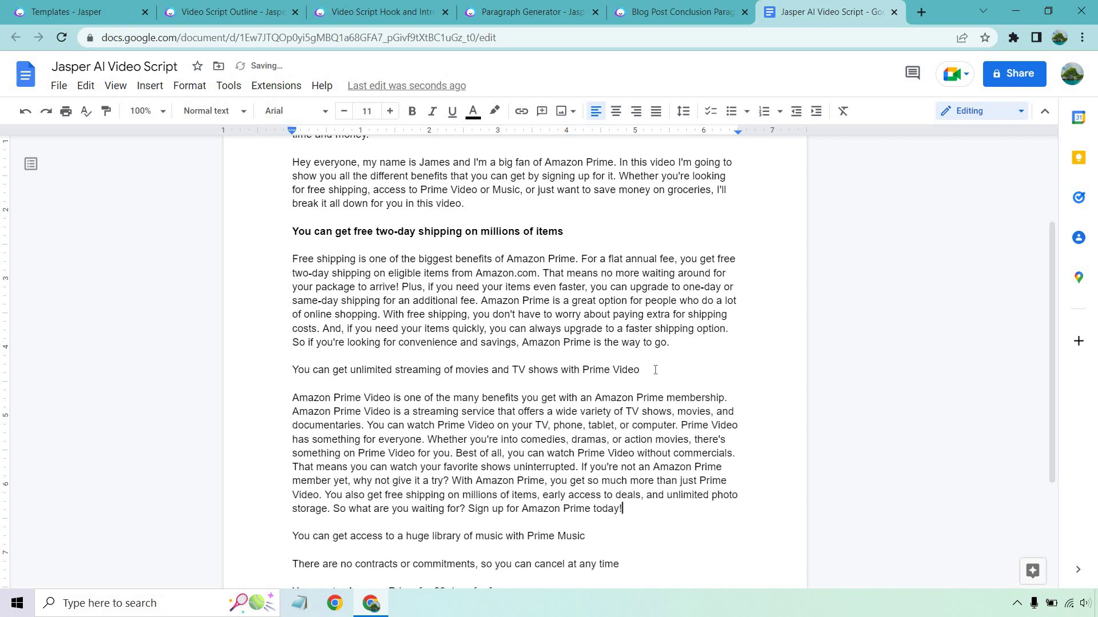
{"action": "left_click_drag", "start_coordinate": [644, 370], "coordinate": [293, 371]}
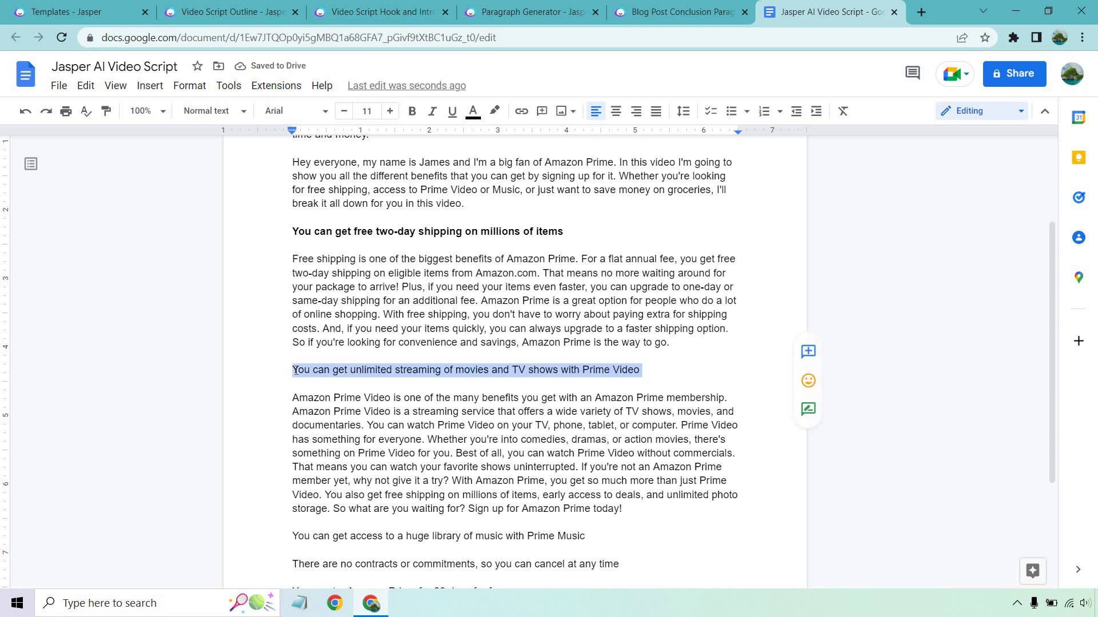
{"action": "left_click", "coordinate": [411, 110]}
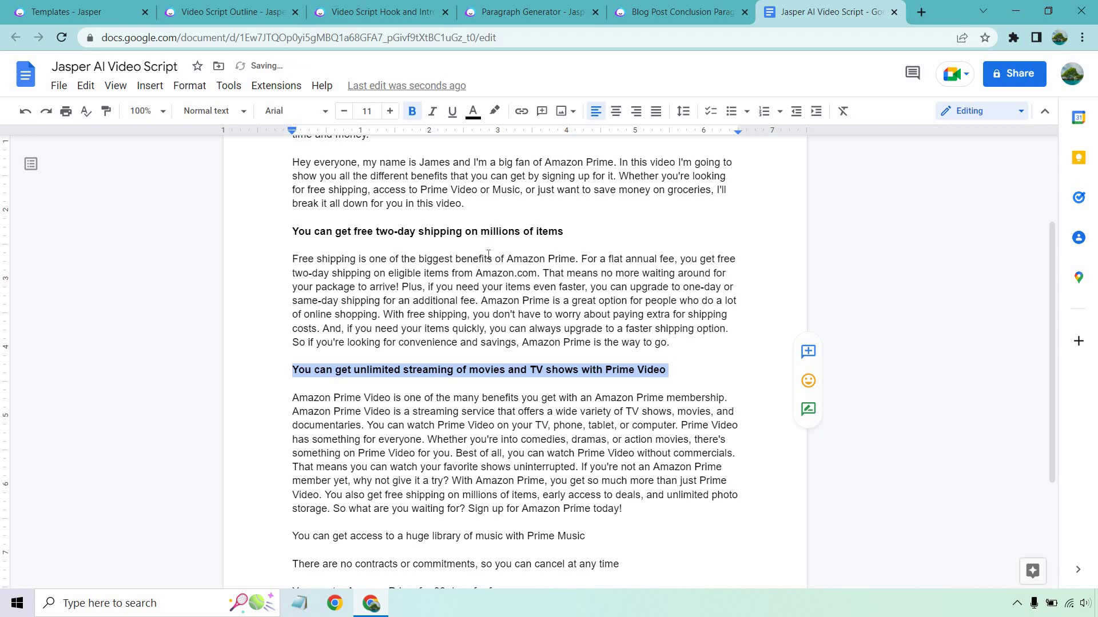
{"action": "left_click", "coordinate": [488, 254]}
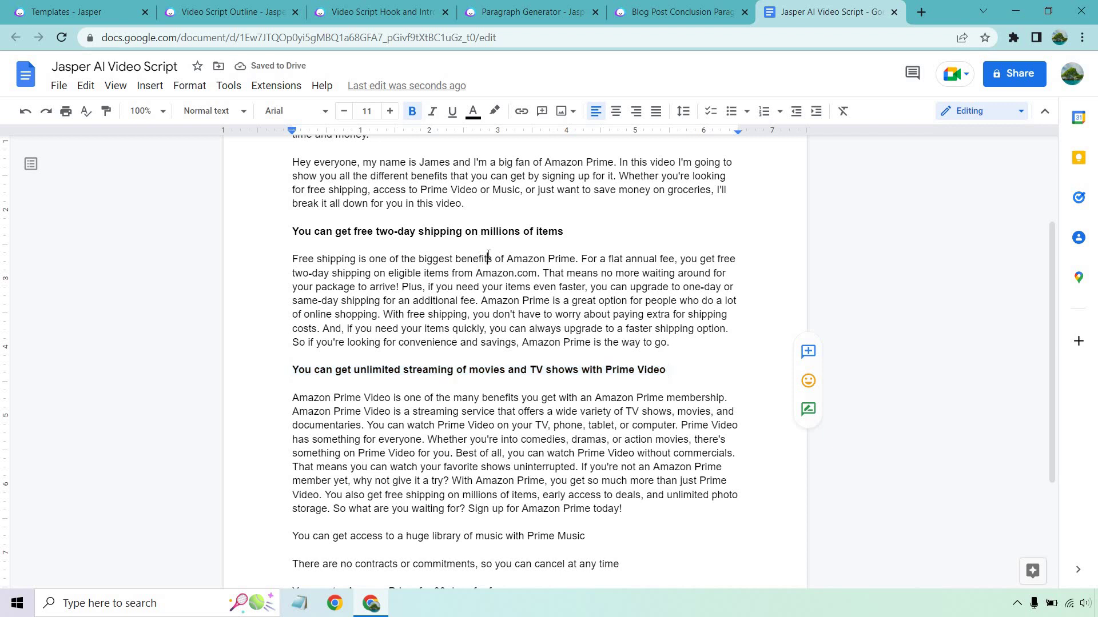
Step: Select the remaining three benefit lines, then place the caret in the Prime Music line
{"action": "scroll", "coordinate": [554, 269], "scroll_direction": "down", "scroll_amount": 3}
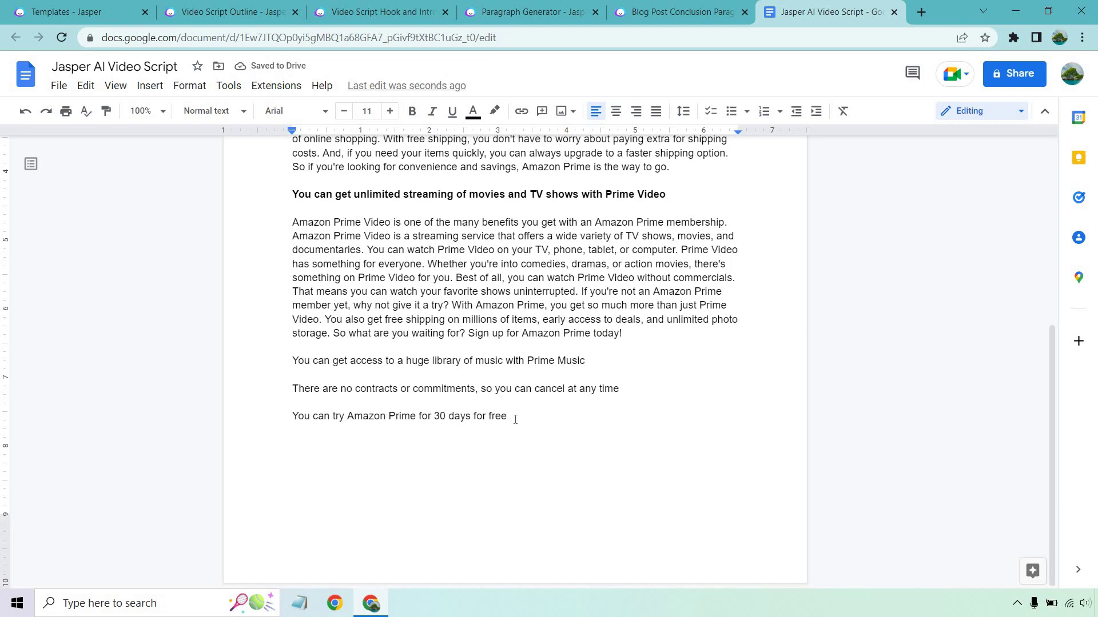
{"action": "left_click_drag", "start_coordinate": [515, 419], "coordinate": [293, 360]}
{"action": "left_click", "coordinate": [298, 360]}
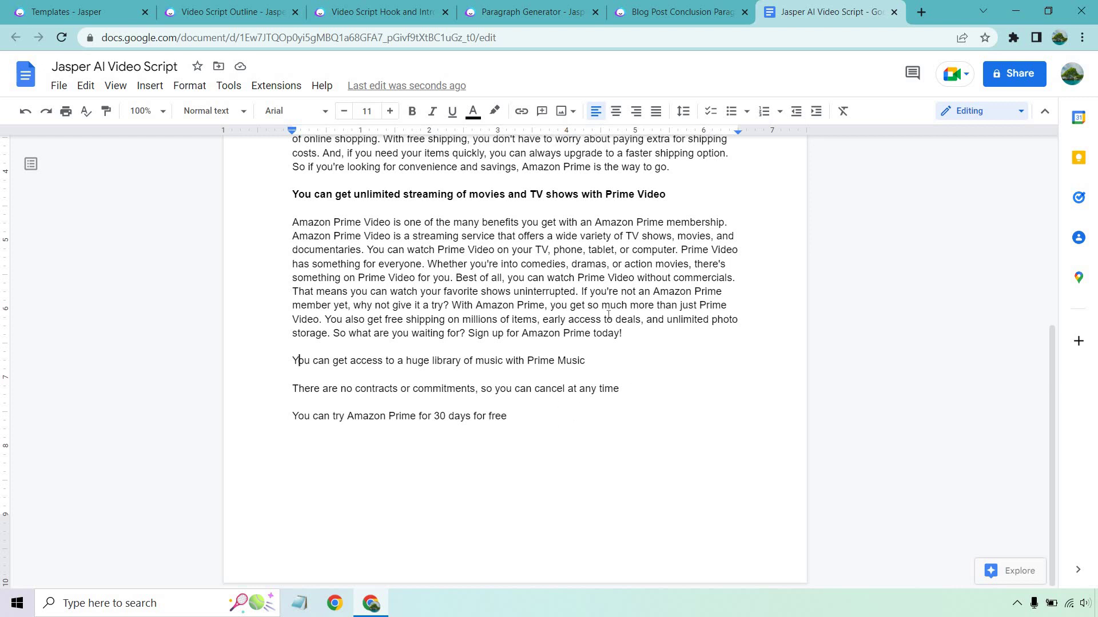
Step: Generate a casual Amazon Prime conclusion ending with a leave-a-comment call to action in Jasper's Blog Post Conclusion template
{"action": "left_click", "coordinate": [668, 12]}
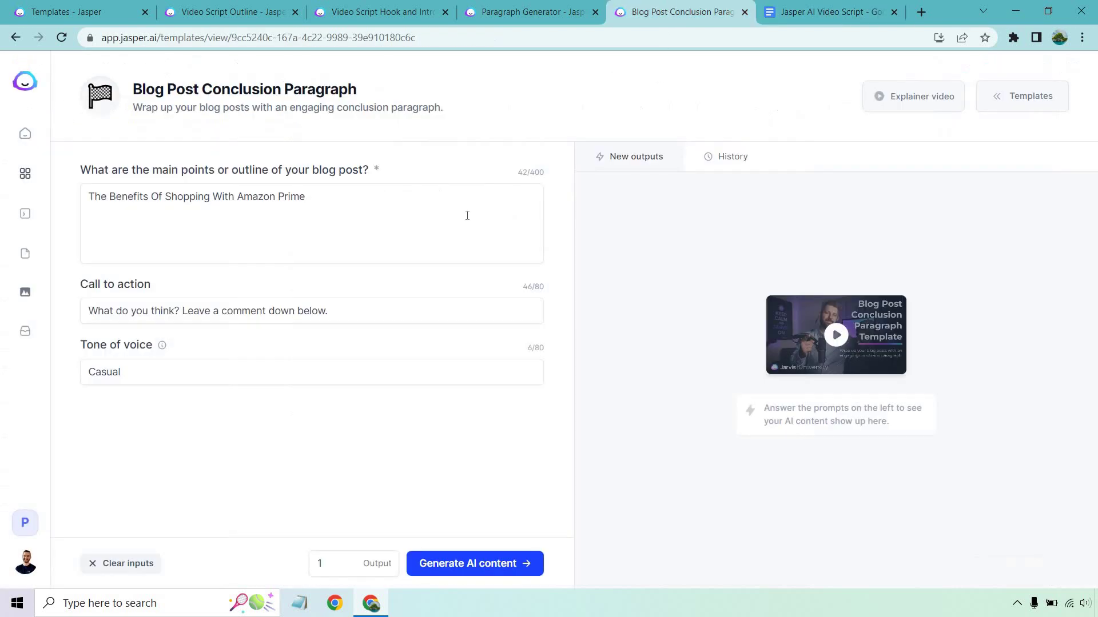
{"action": "triple_click", "coordinate": [137, 188]}
{"action": "left_click", "coordinate": [454, 162]}
{"action": "left_click", "coordinate": [484, 561]}
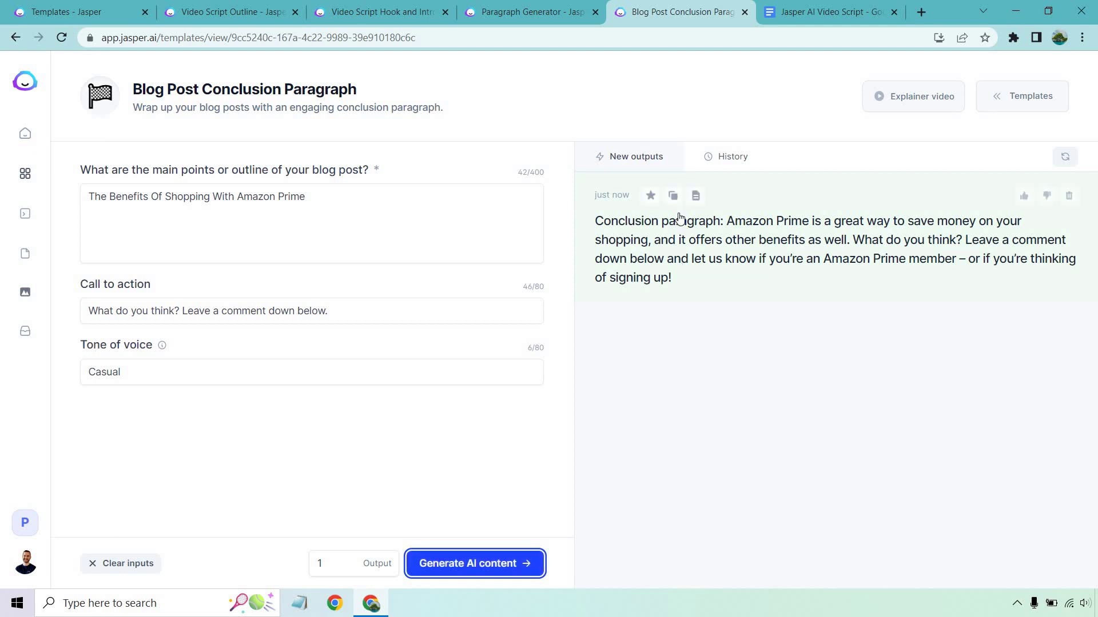
Step: Copy the generated conclusion and paste it below the last benefit line of the video script
{"action": "left_click", "coordinate": [673, 195]}
{"action": "key", "text": "ctrl+Tab"}
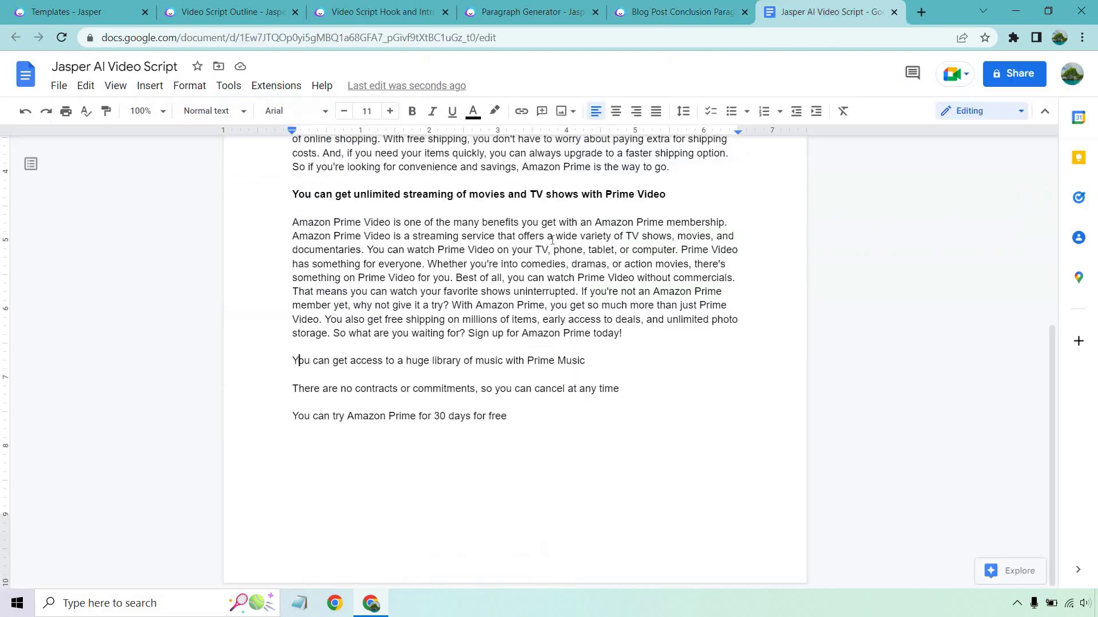
{"action": "left_click", "coordinate": [513, 418]}
{"action": "key", "text": "ctrl+v"}
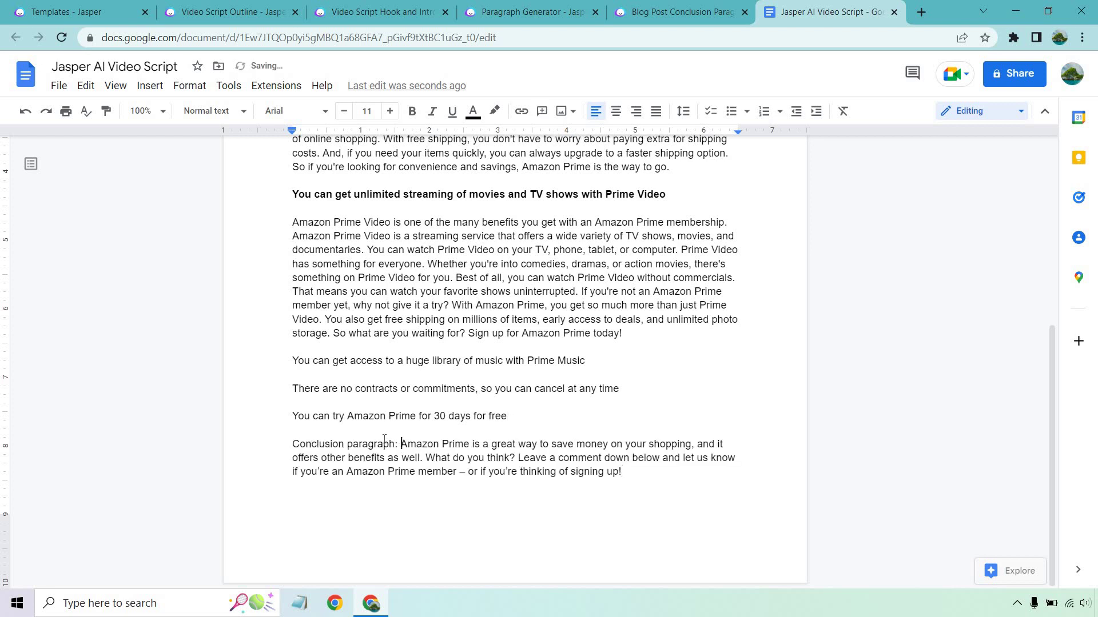
Step: Delete the 'Conclusion paragraph:' label from the pasted text and return to the top of the script
{"action": "left_click_drag", "start_coordinate": [401, 445], "coordinate": [293, 444]}
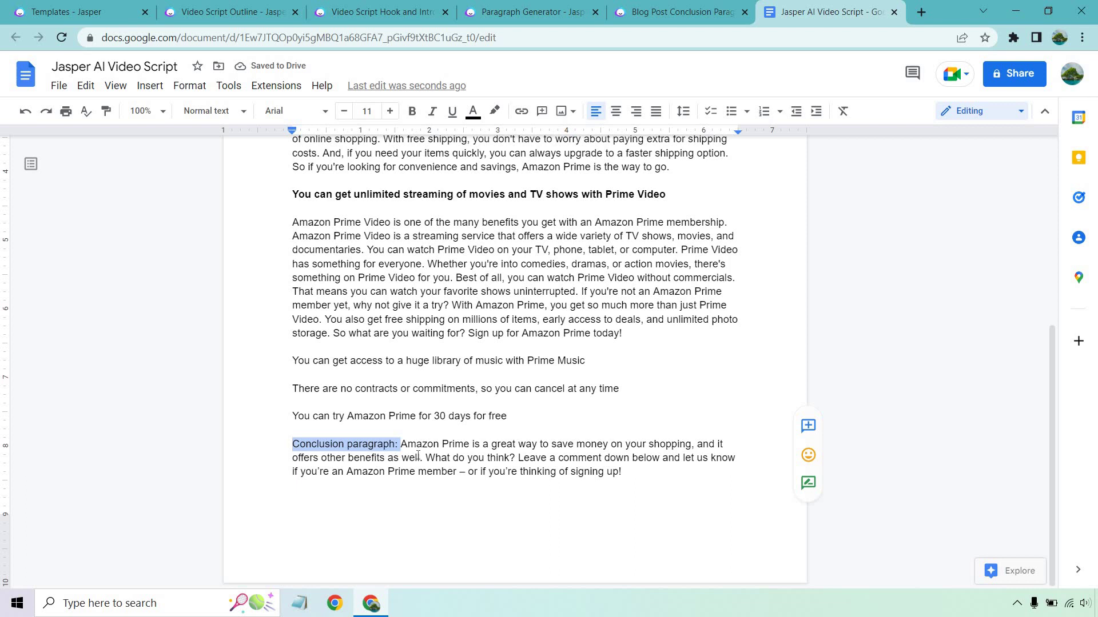
{"action": "key", "text": "BackSpace"}
{"action": "left_click", "coordinate": [570, 469]}
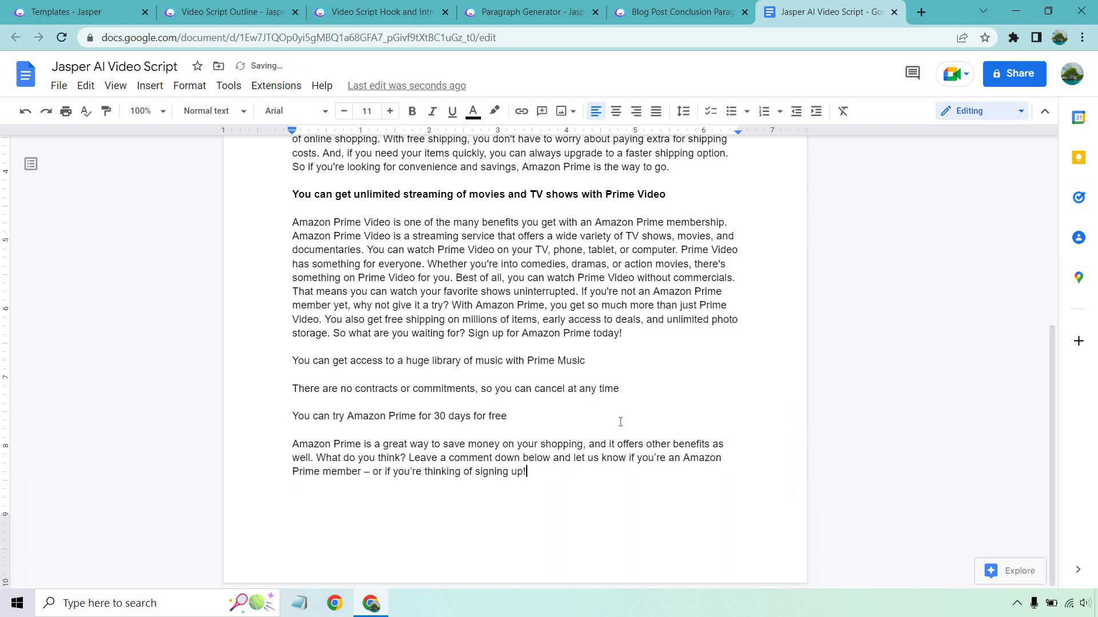
{"action": "scroll", "coordinate": [633, 416], "scroll_direction": "up", "scroll_amount": 5}
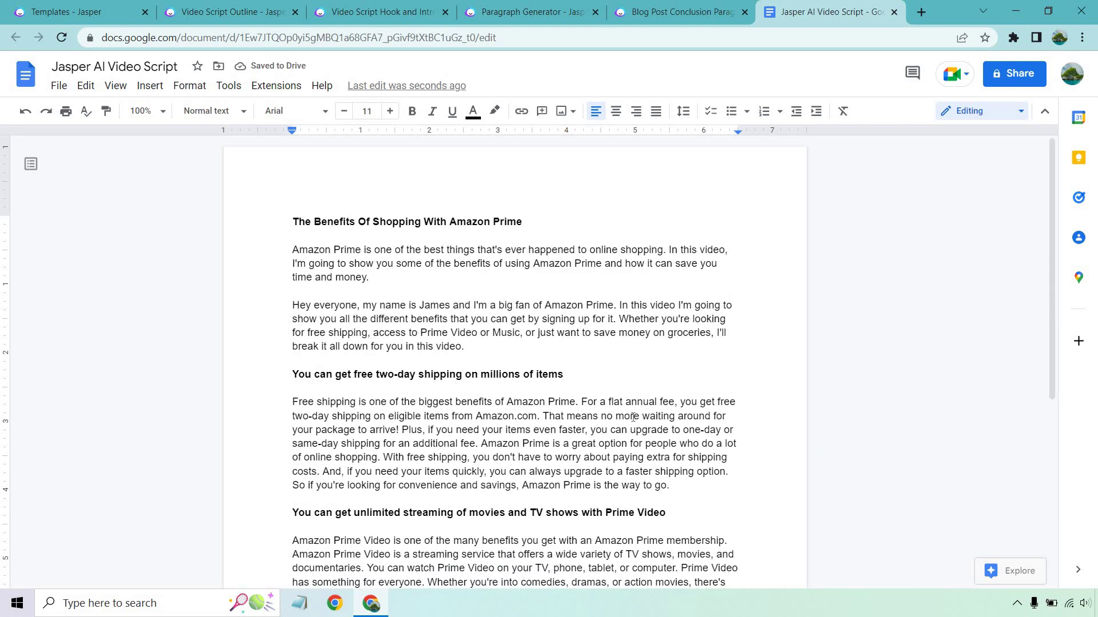